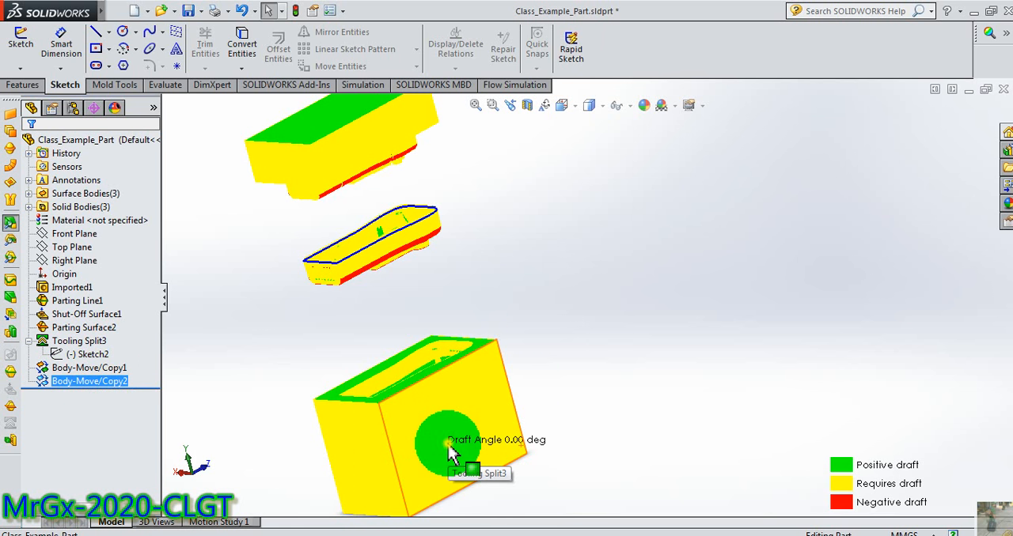
Apply a light grey colour appearance to the Body-Move/Copy2 feature.
right_click(448, 453)
left_click(378, 441)
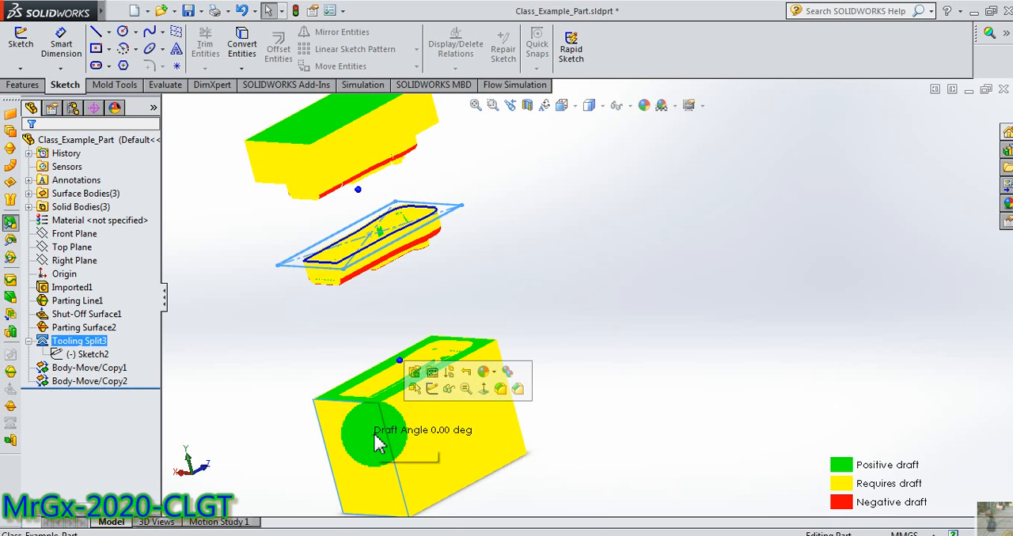
left_click(87, 382)
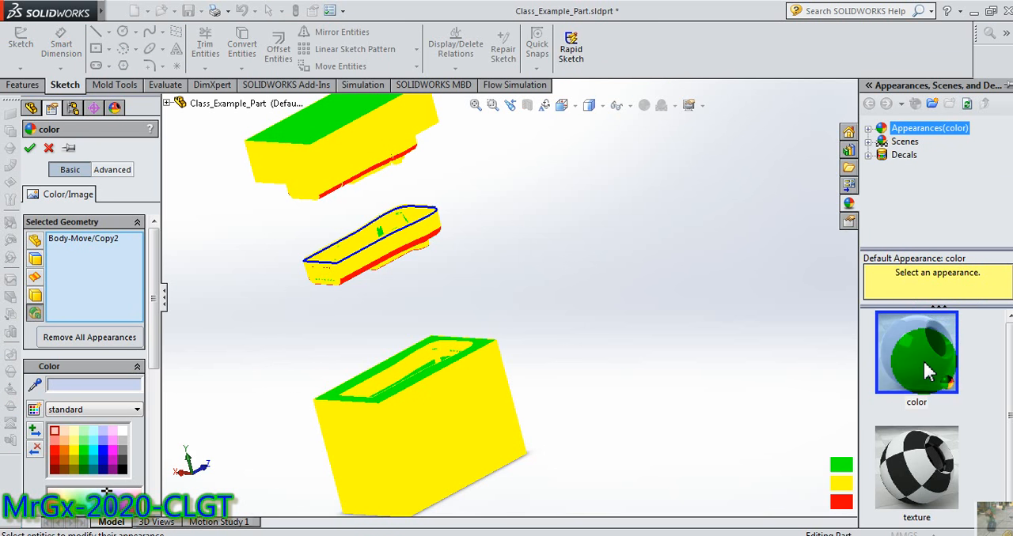
left_click_drag(926, 372, 135, 411)
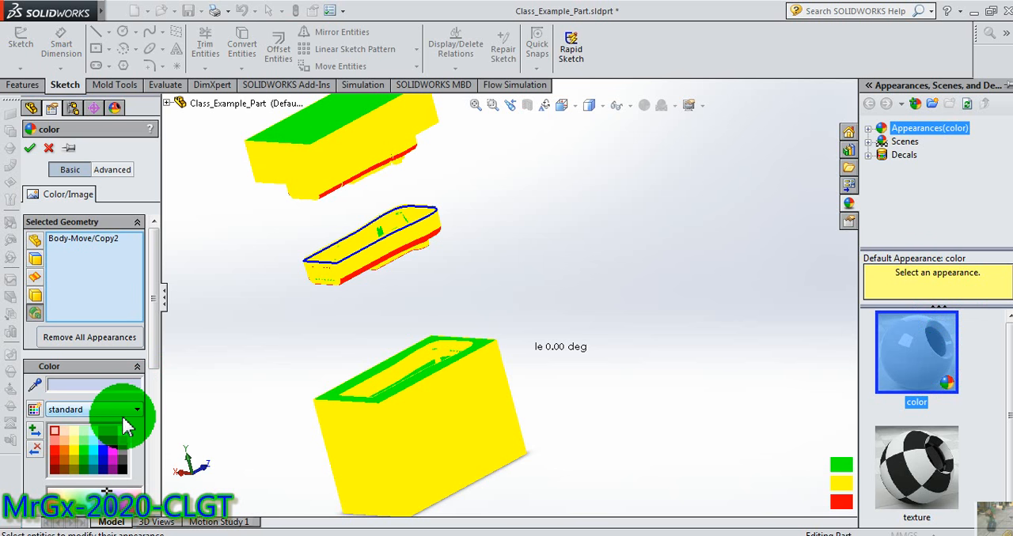
left_click(123, 443)
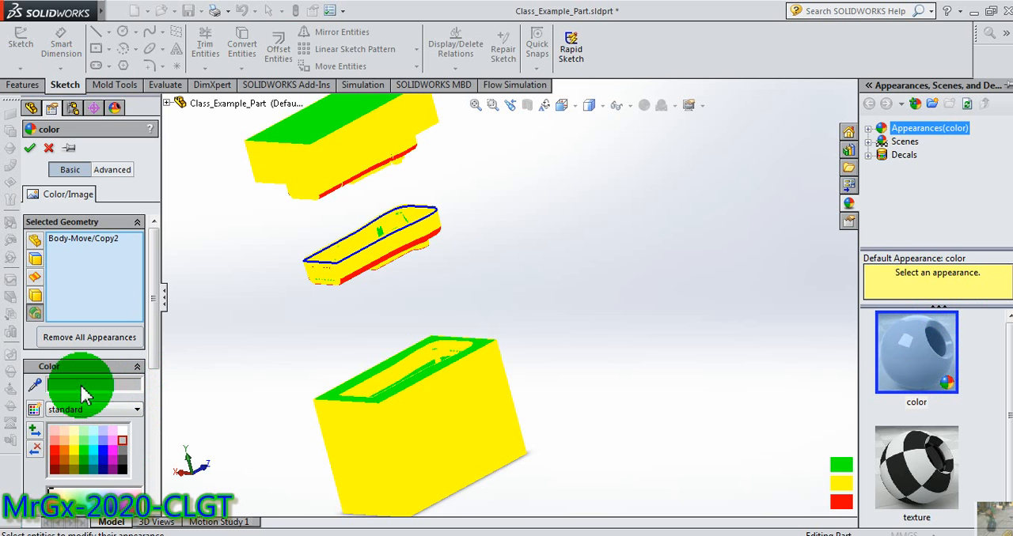
left_click(28, 149)
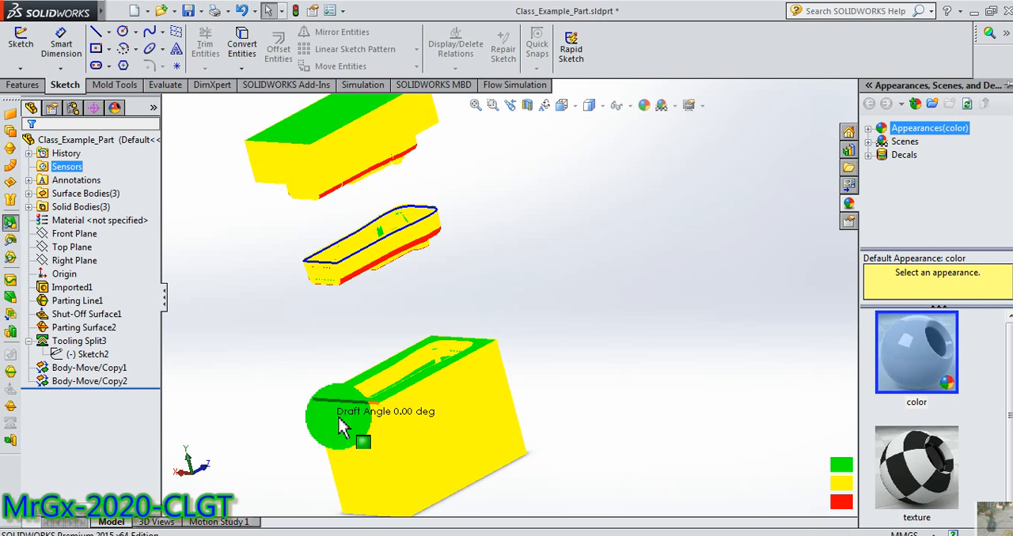
middle_click_drag(321, 412, 421, 344)
scroll(411, 247, "down", 6)
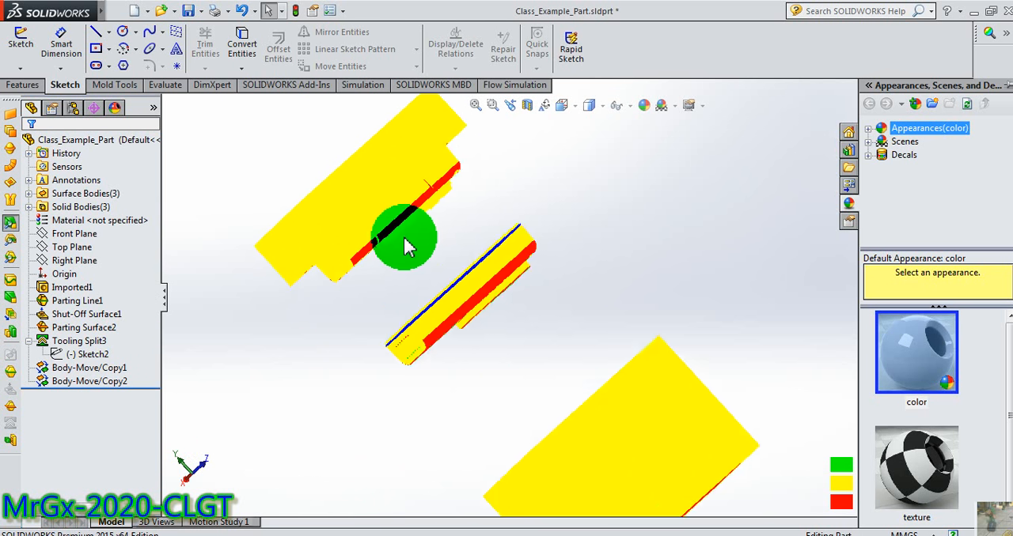
middle_click_drag(440, 266, 210, 420)
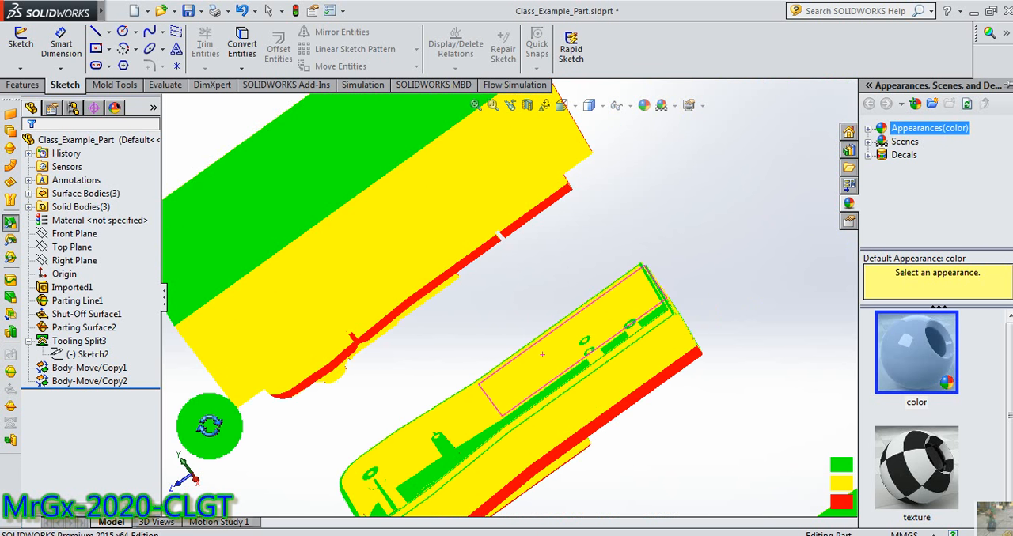
middle_click_drag(472, 404, 646, 389)
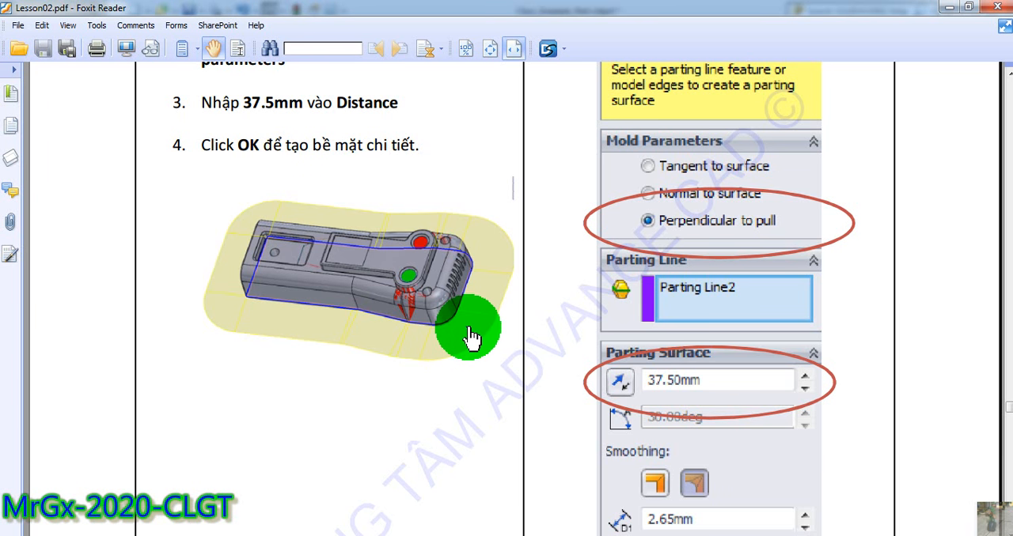
Switch to Lesson02.pdf in Foxit Reader and find the section on viewing the inside of the mold block after the Tooling Split instructions.
scroll(471, 336, "down", 10)
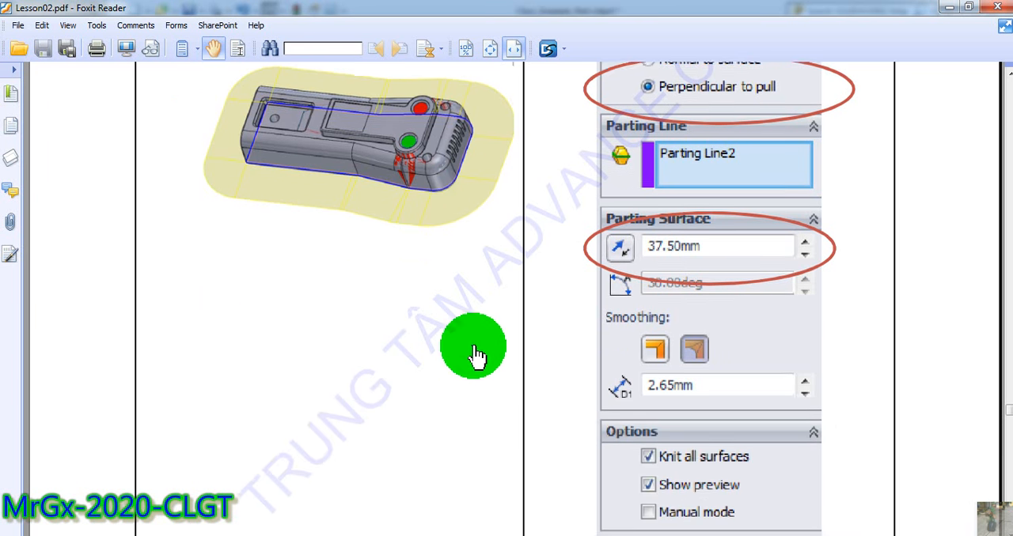
scroll(475, 366, "down", 10)
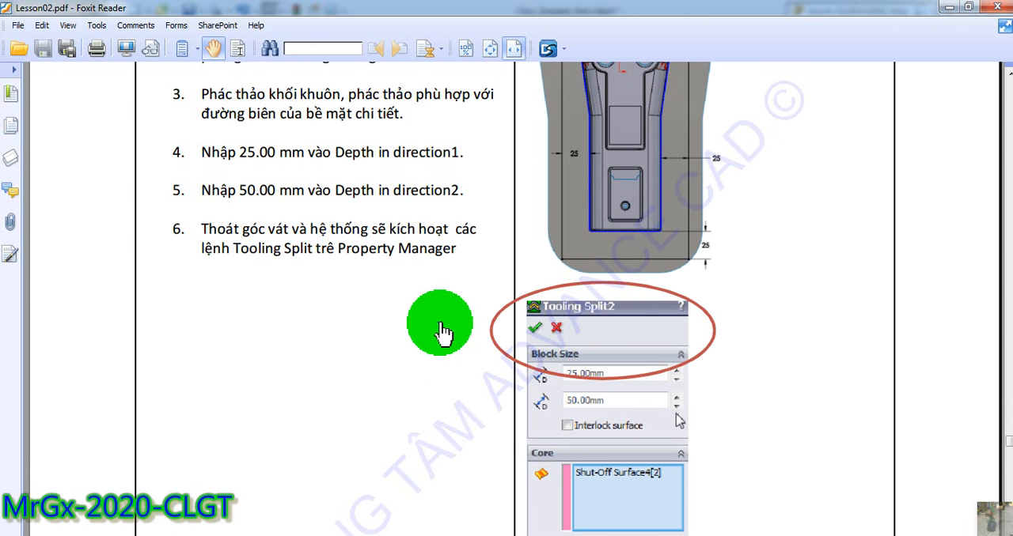
scroll(431, 308, "up", 3)
scroll(420, 278, "down", 4)
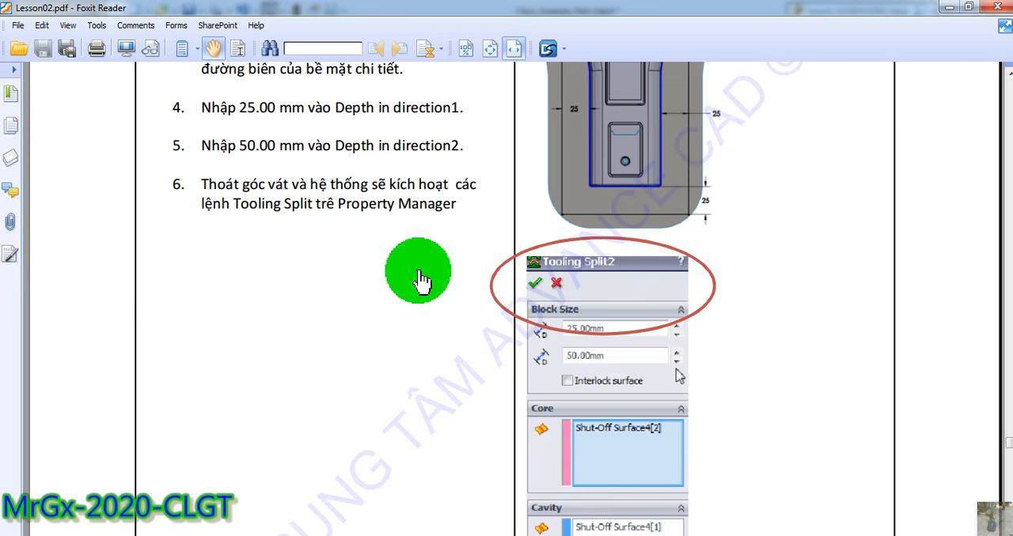
scroll(420, 280, "down", 3)
scroll(422, 287, "down", 20)
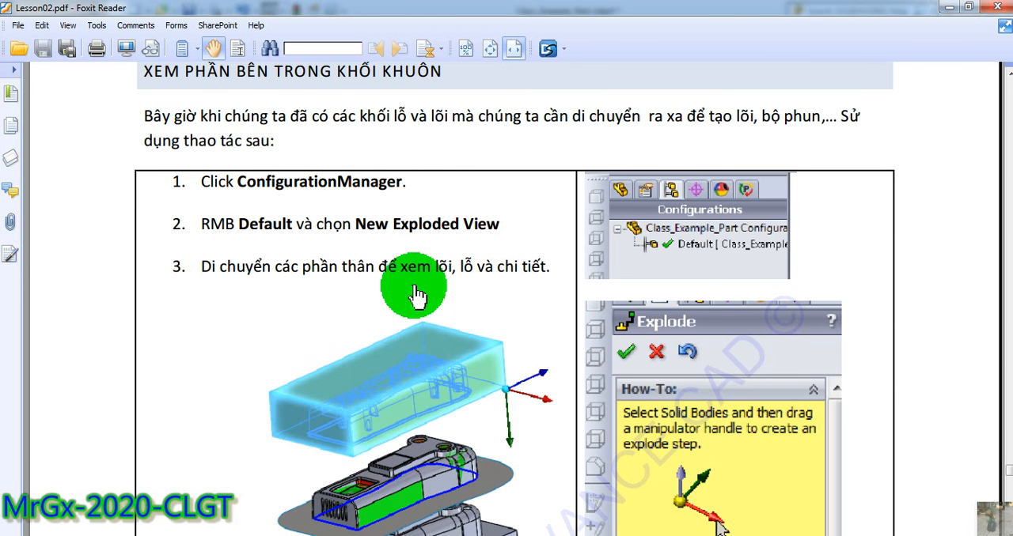
scroll(414, 296, "down", 3)
scroll(417, 294, "up", 2)
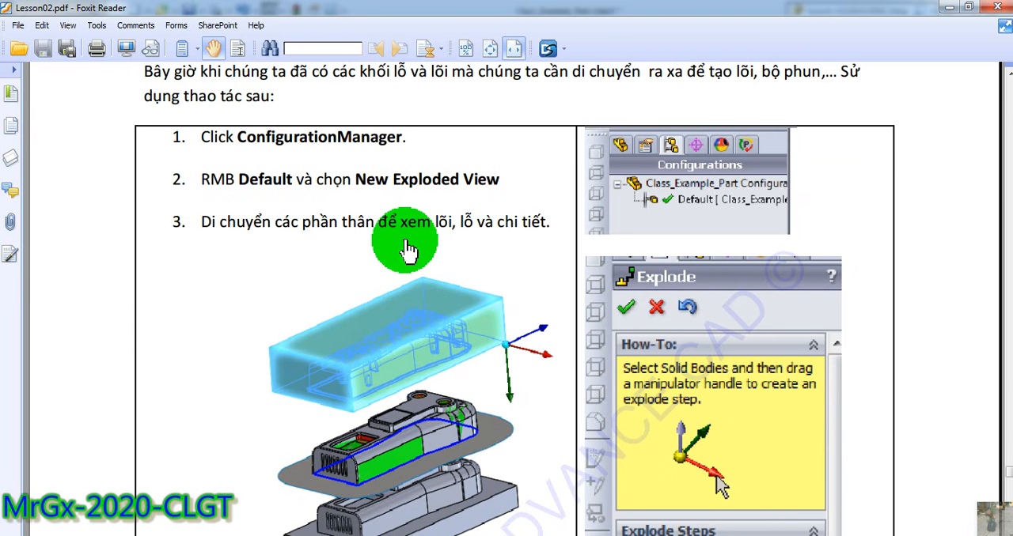
scroll(400, 251, "up", 3)
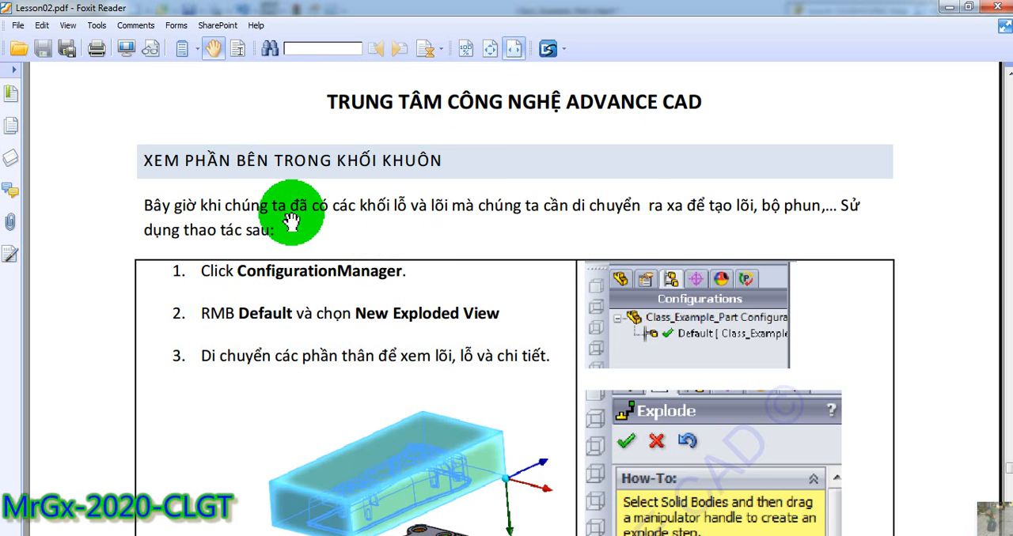
Read the lesson's instructions on separating the mold bodies through ConfigurationManager and New Exploded View, including the Explode illustrations.
left_click_drag(471, 206, 380, 264)
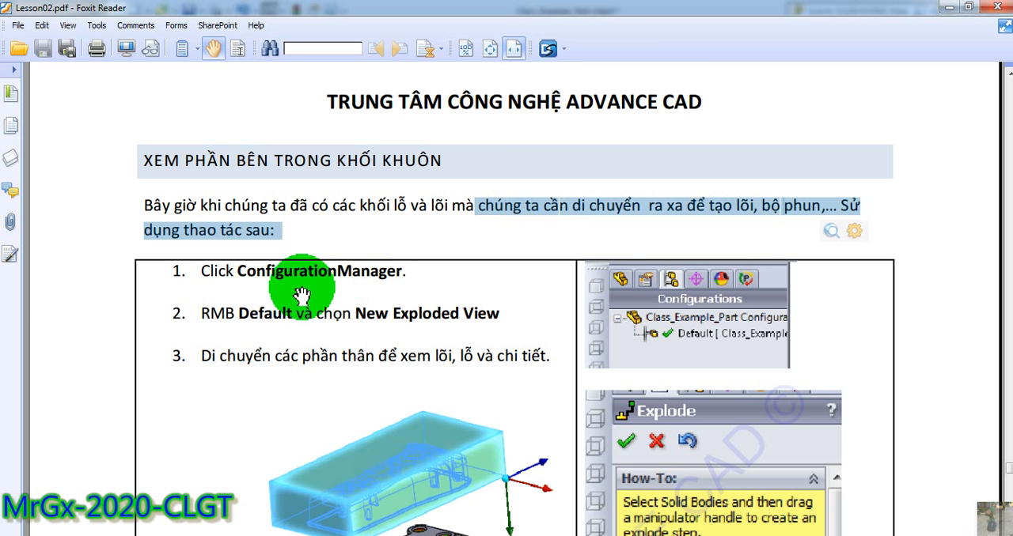
scroll(301, 295, "down", 15)
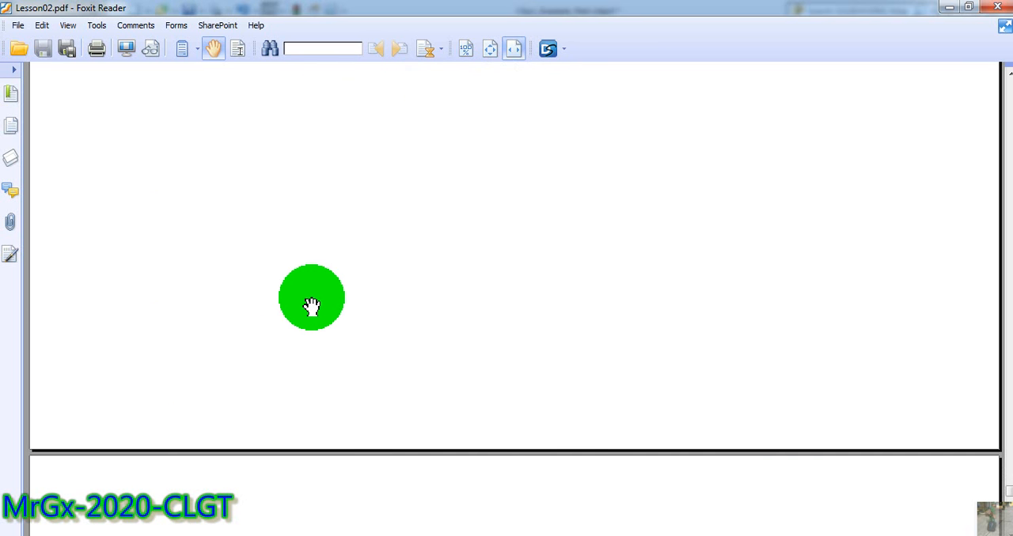
scroll(311, 307, "down", 6)
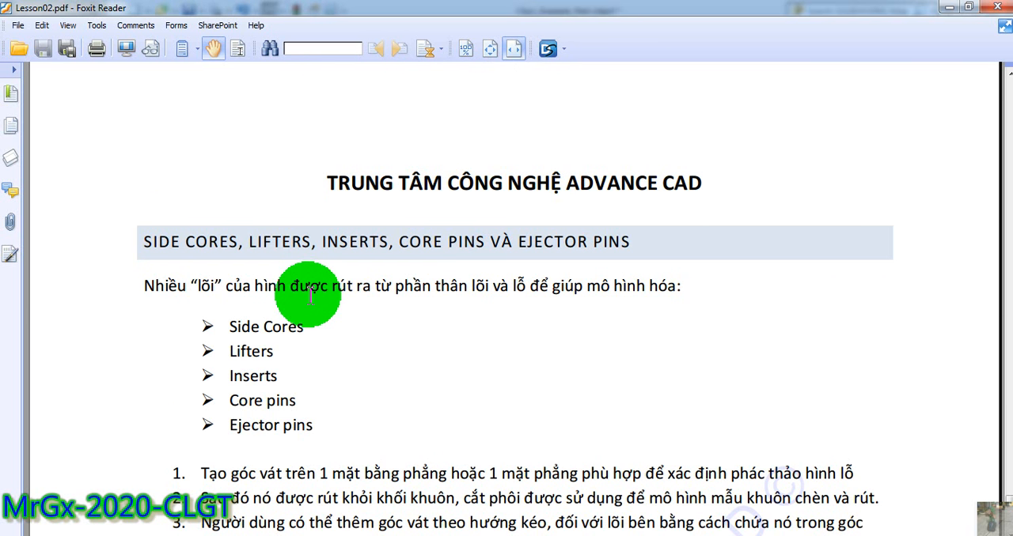
scroll(310, 295, "up", 20)
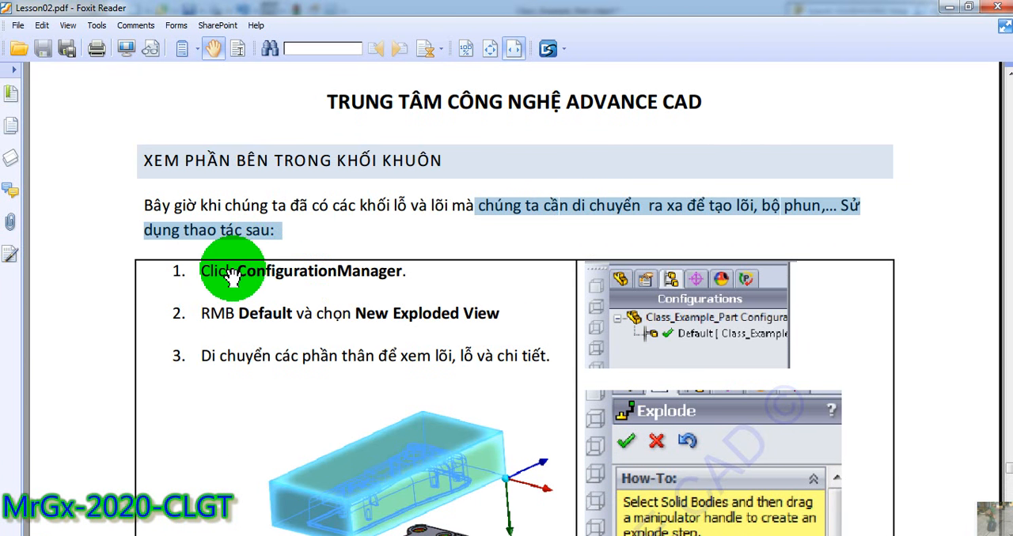
left_click_drag(250, 272, 396, 277)
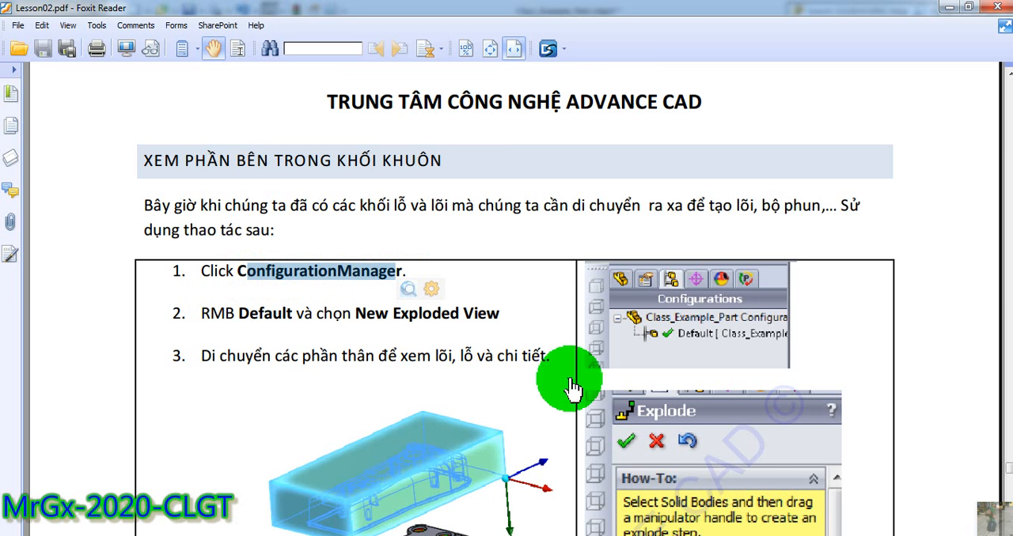
scroll(713, 425, "down", 1)
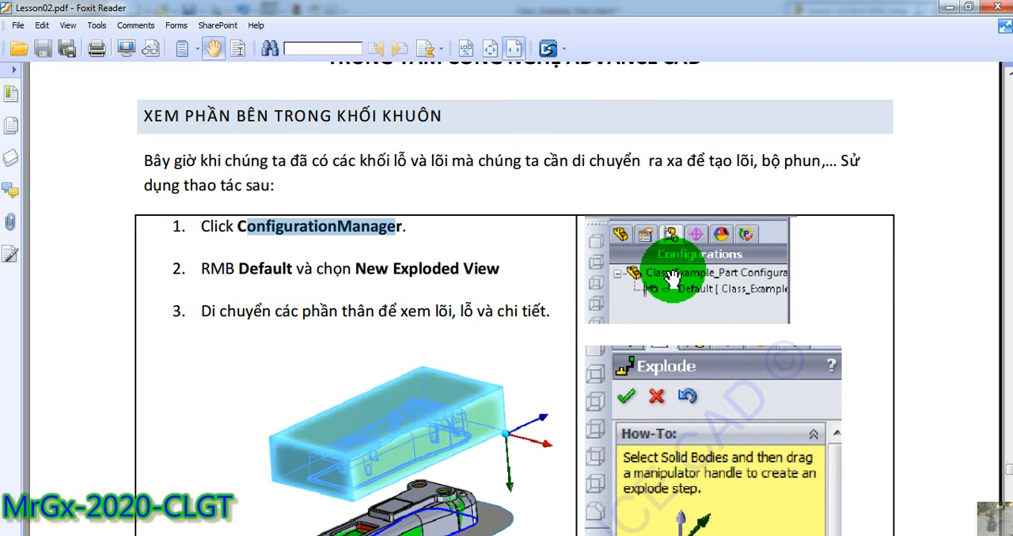
scroll(530, 380, "down", 4)
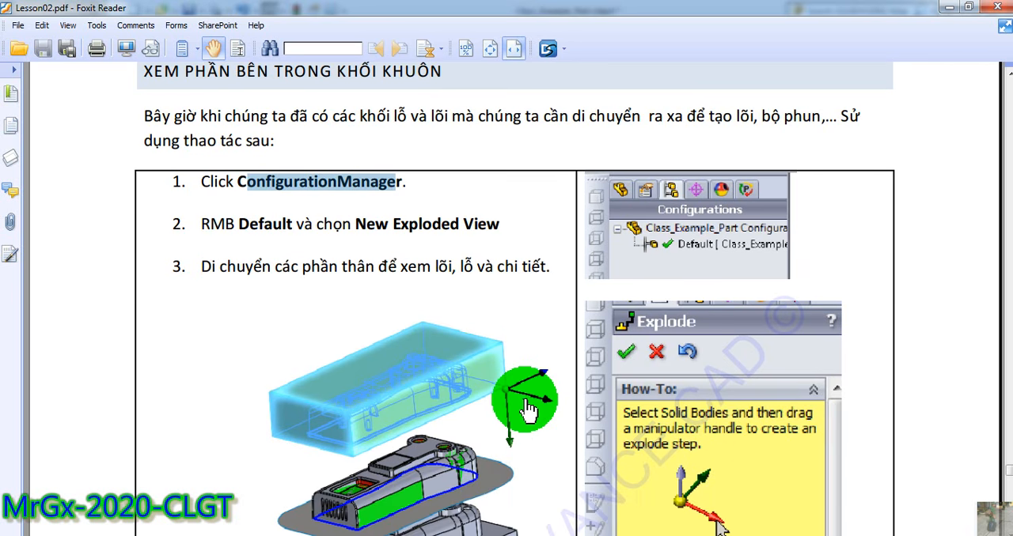
scroll(522, 408, "down", 1)
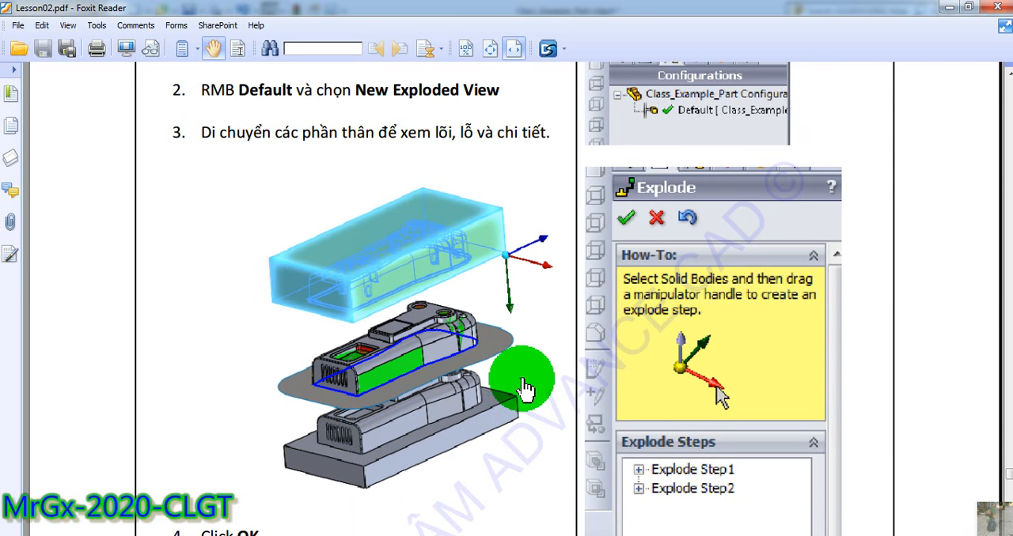
scroll(522, 388, "up", 2)
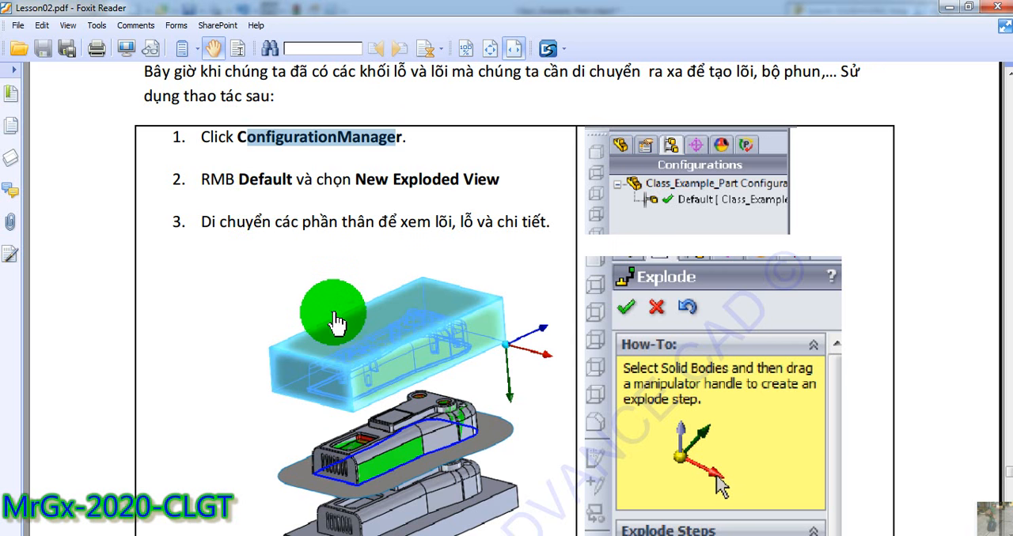
scroll(281, 246, "up", 1)
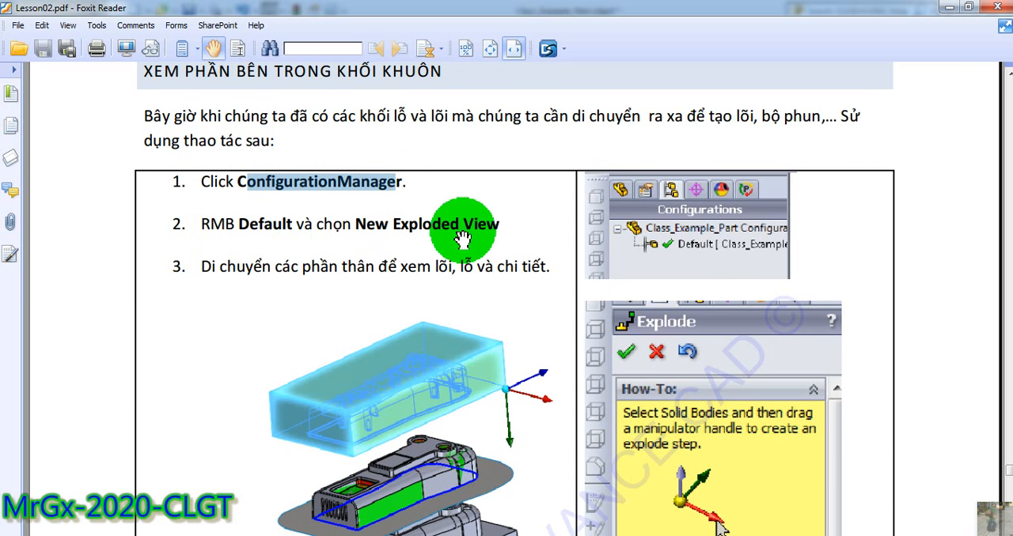
Switch back to SOLIDWORKS and display the configurations of Class_Example_Part.
left_click(438, 535)
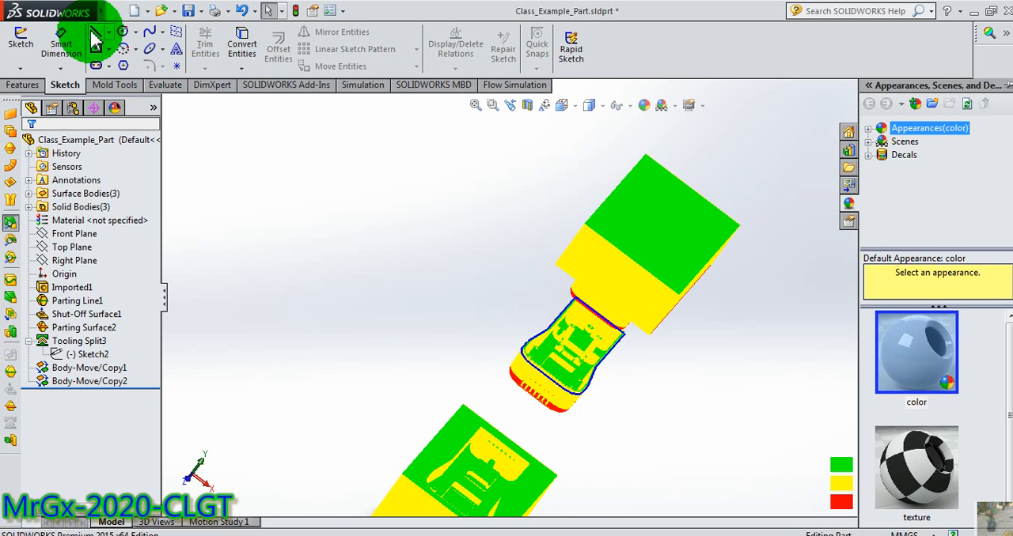
left_click(74, 110)
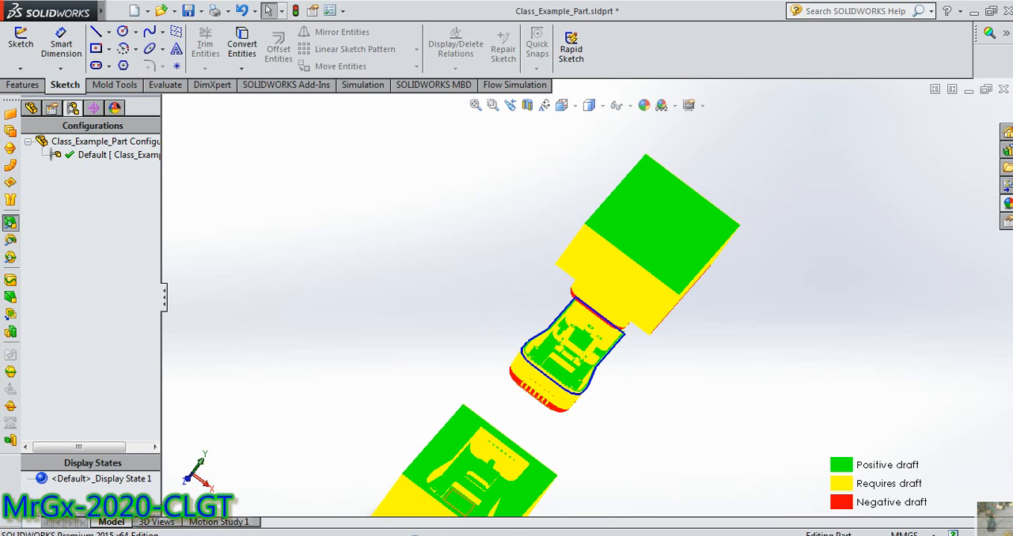
Return to the lesson PDF in Foxit Reader and check the instruction for creating an exploded view from the Default configuration.
left_click(407, 535)
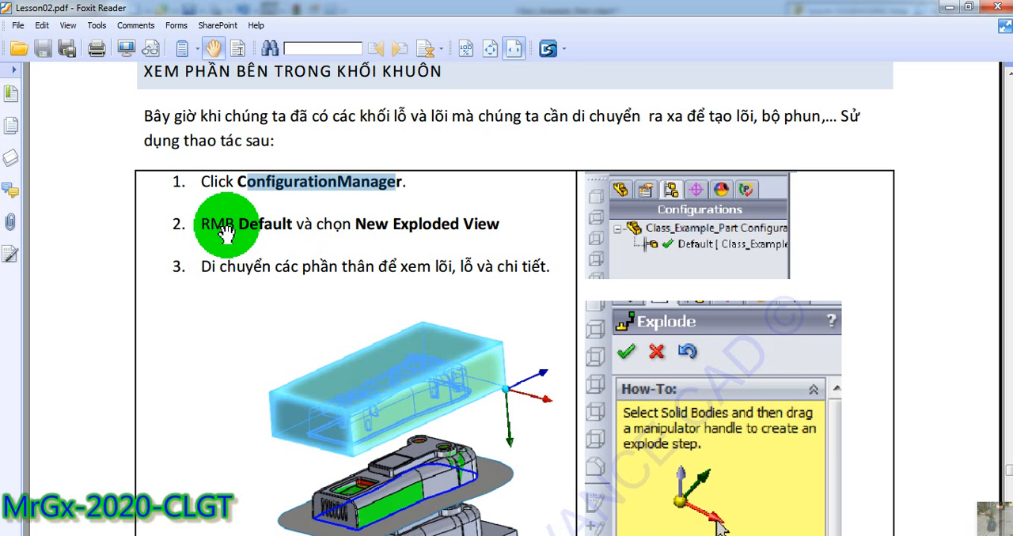
left_click_drag(205, 225, 234, 225)
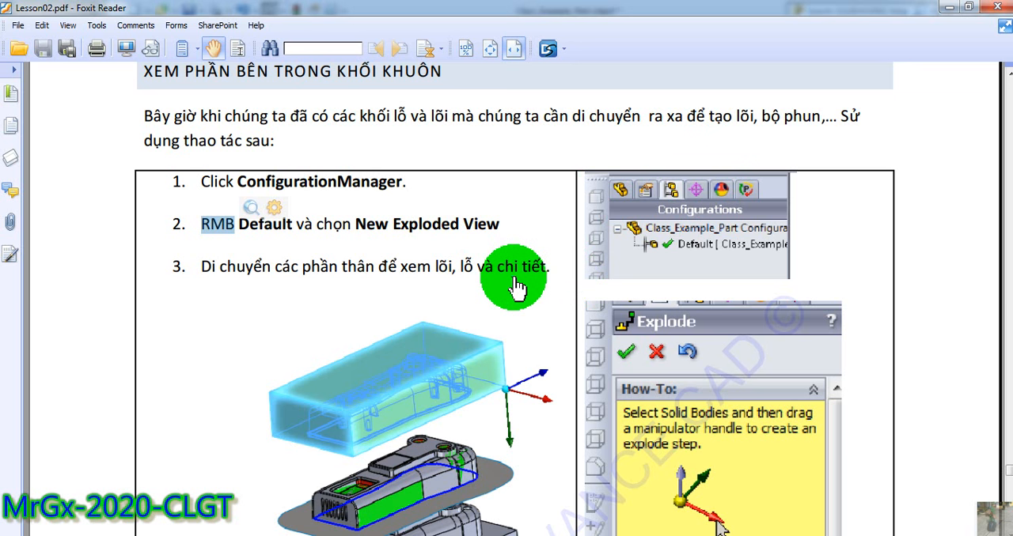
scroll(514, 289, "down", 3)
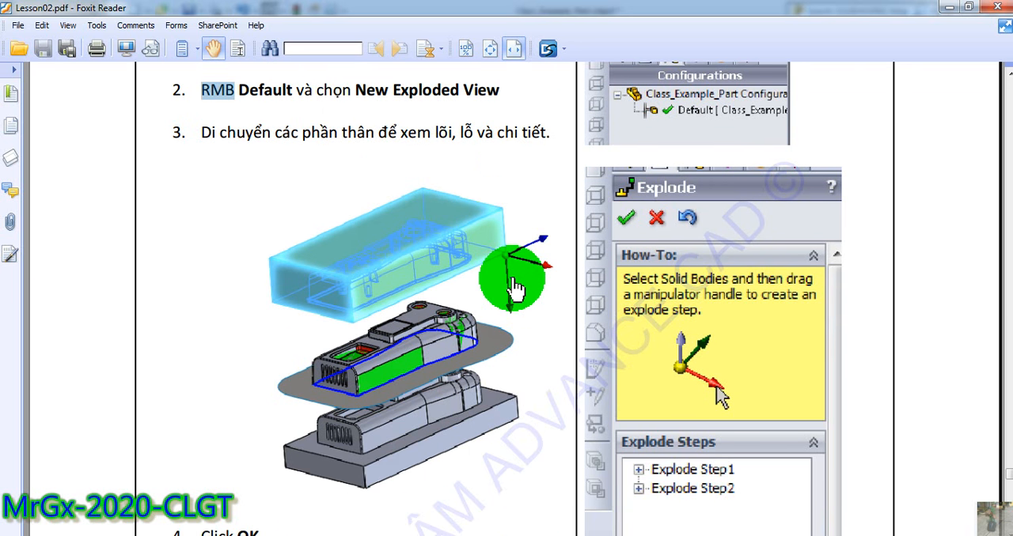
scroll(512, 288, "up", 1)
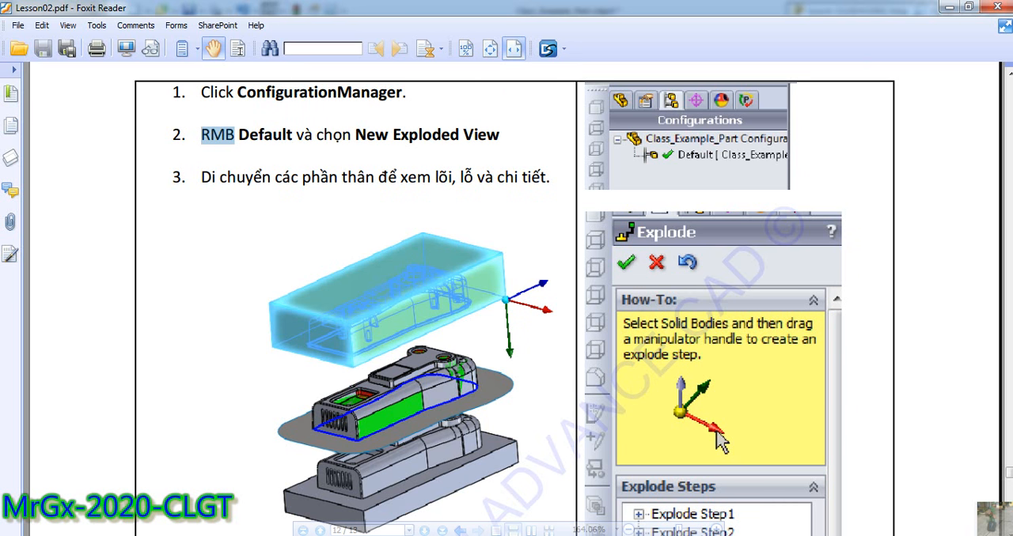
Switch to SOLIDWORKS and start a new exploded view for the Default configuration.
left_click(389, 535)
right_click(111, 159)
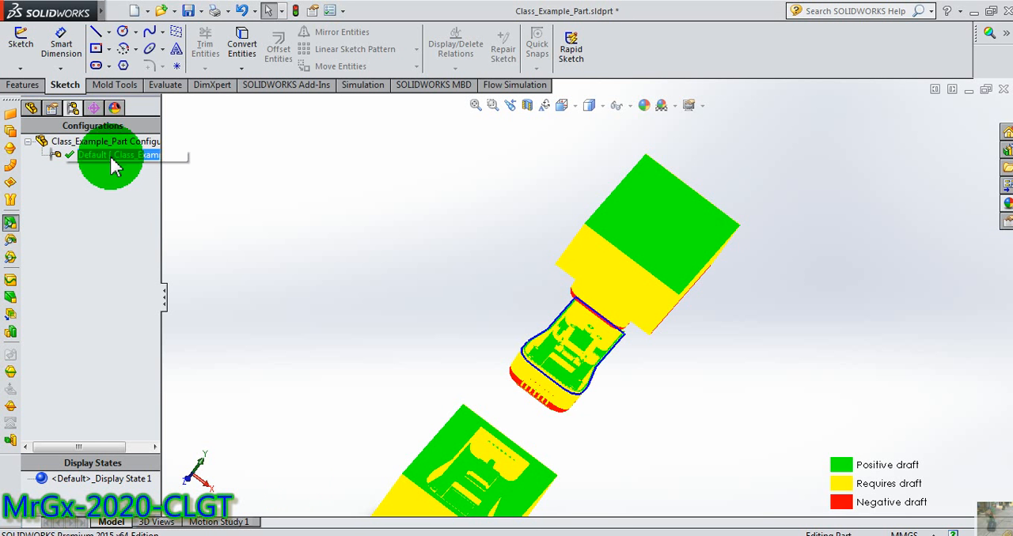
right_click(112, 159)
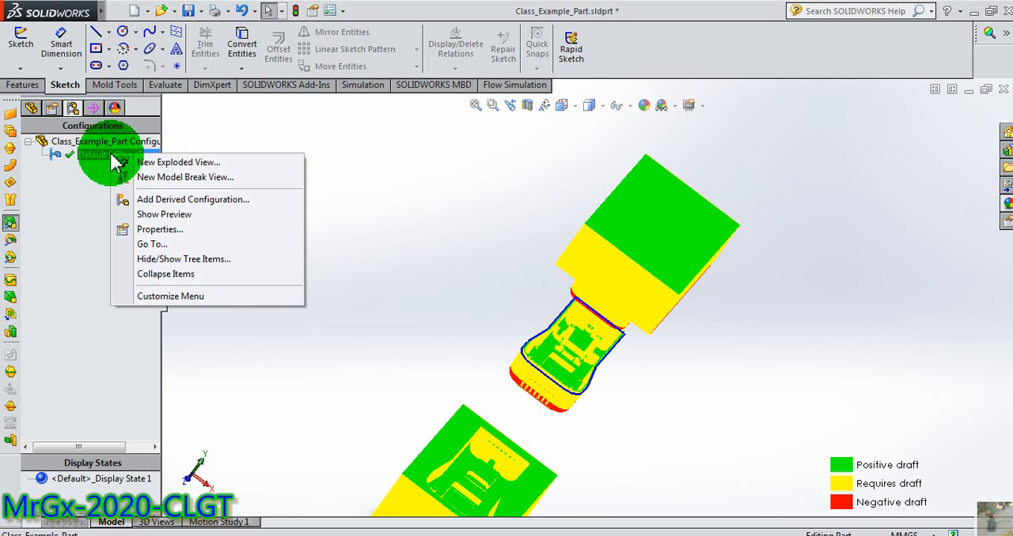
right_click(109, 143)
right_click(110, 144)
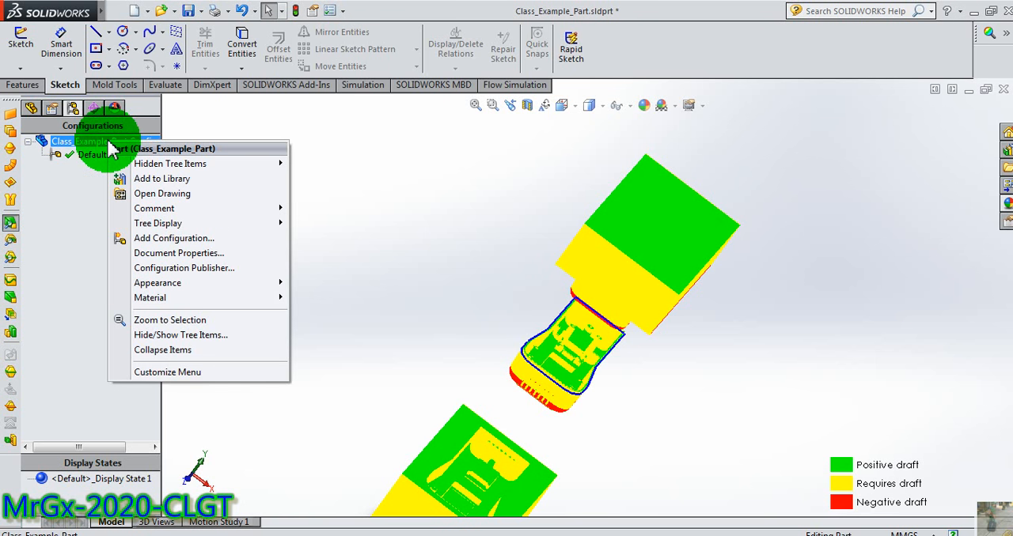
left_click(93, 158)
right_click(108, 157)
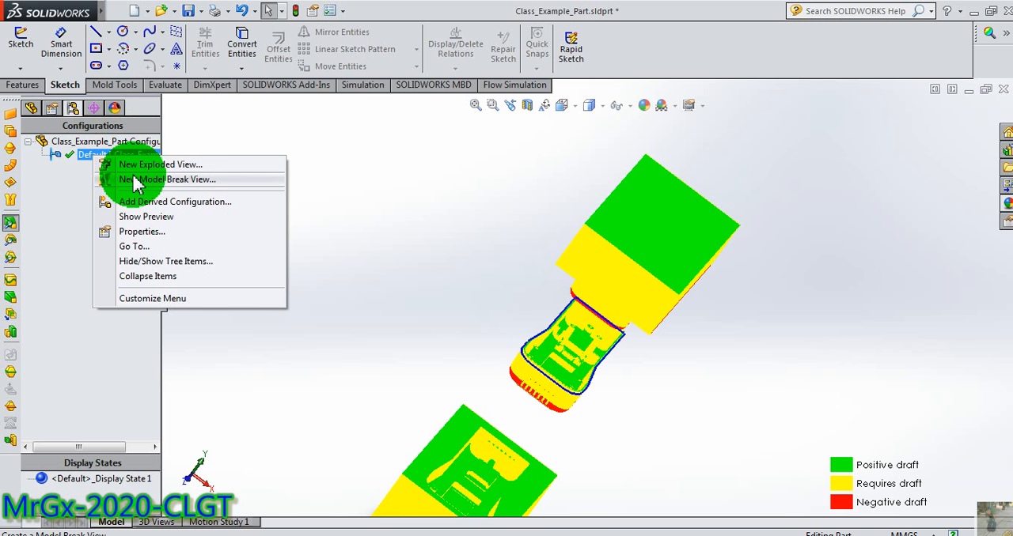
left_click(142, 161)
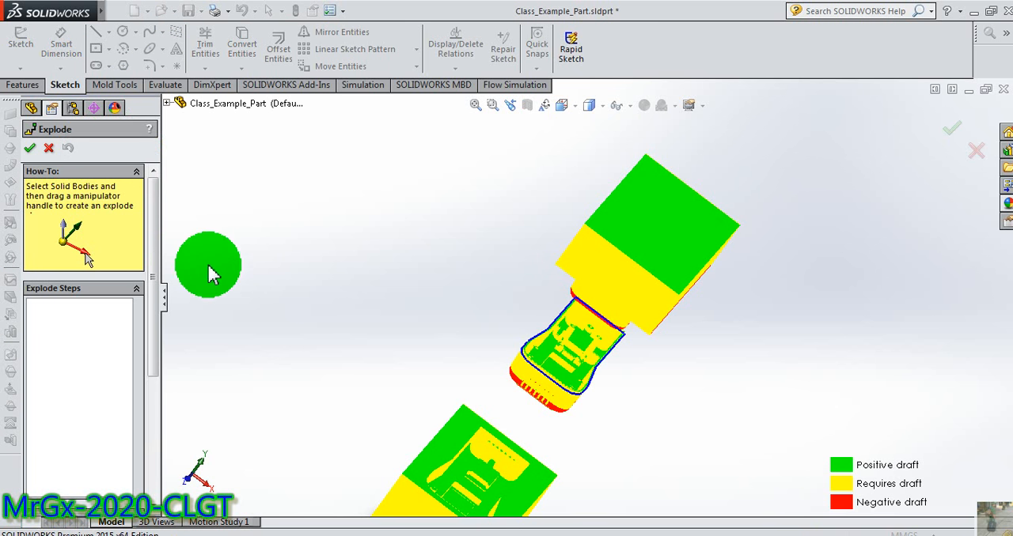
Move the upper core block farther up along the Y axis as the first explode step.
middle_click_drag(638, 208, 591, 228)
left_click(671, 196)
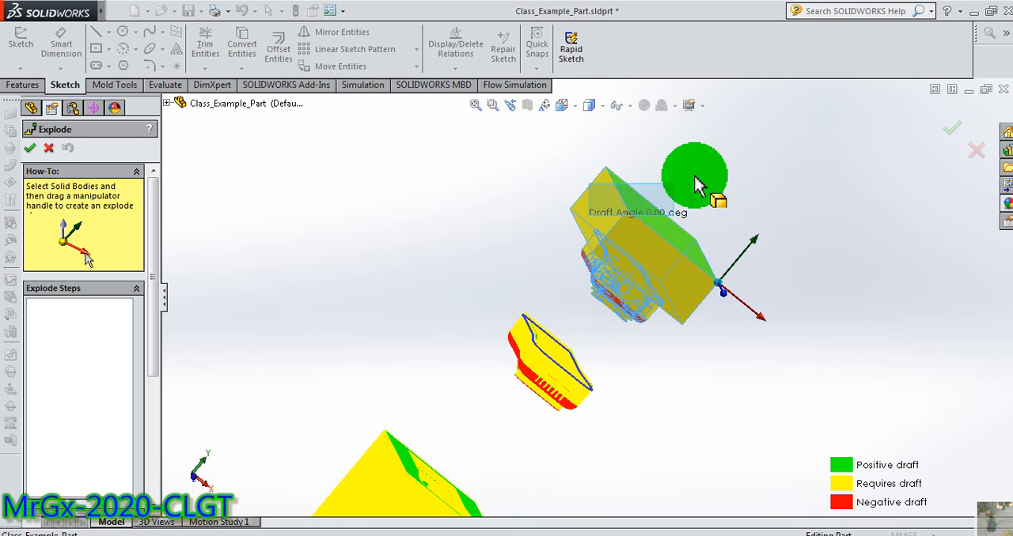
left_click_drag(757, 250, 504, 269)
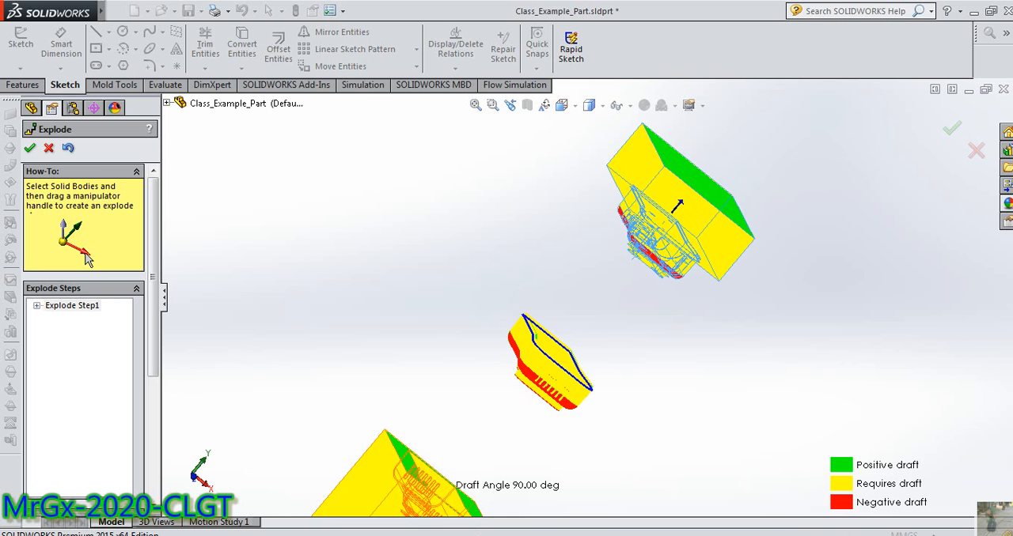
Move the lower cavity block up along the Y axis toward the part as the second explode step.
scroll(346, 357, "up", 2)
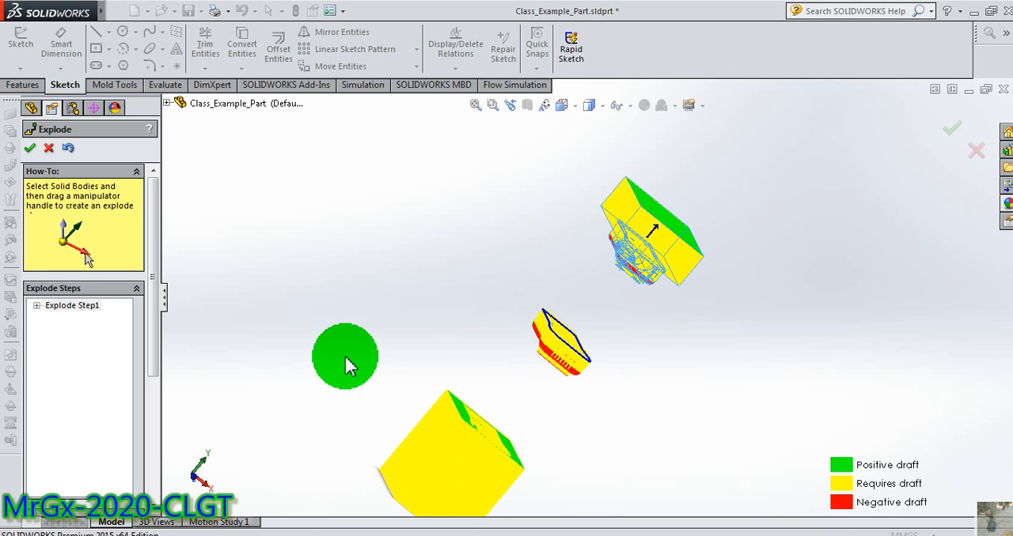
left_click(437, 458)
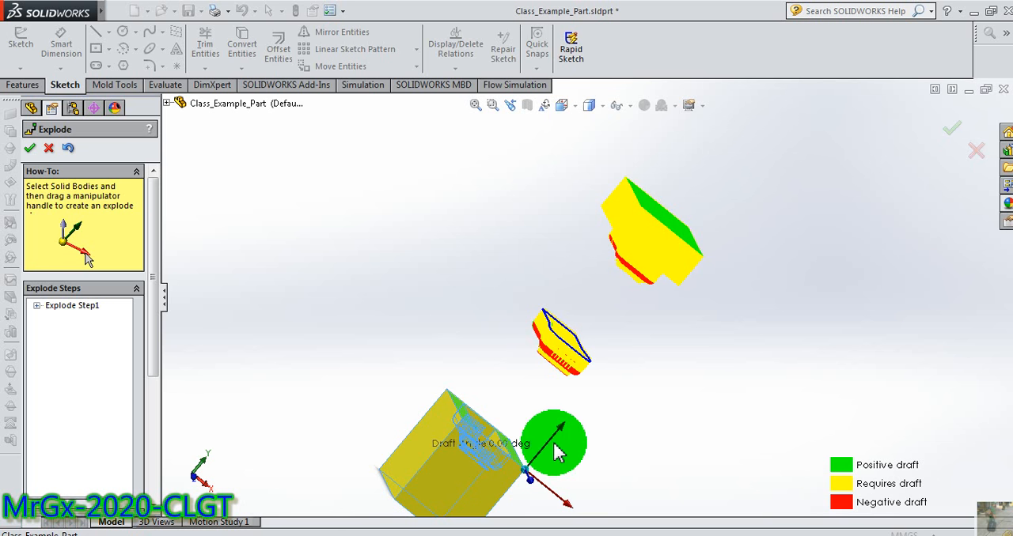
mouse_move(563, 424)
left_mouse_down()
mouse_move(574, 409)
mouse_move(568, 417)
left_mouse_up()
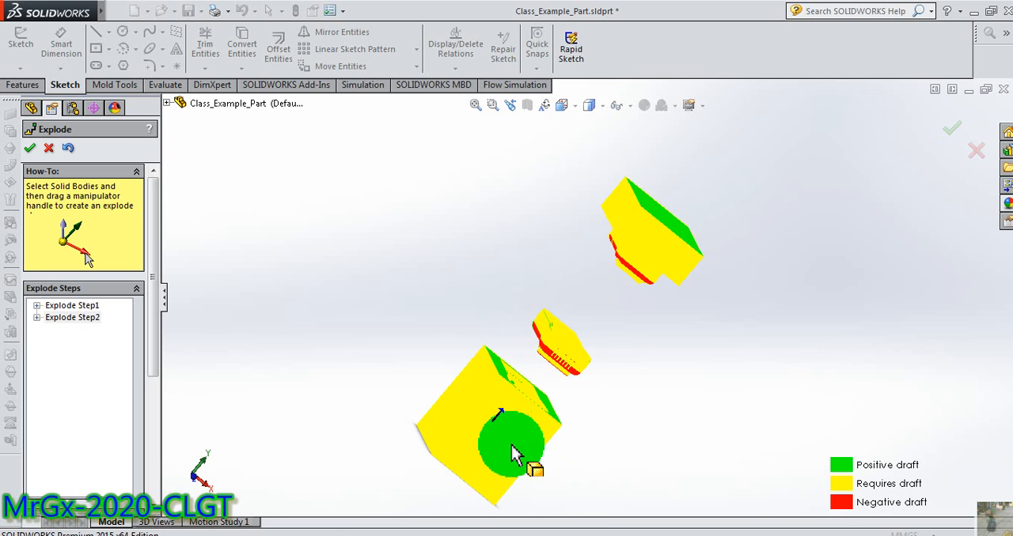
middle_click_drag(596, 419, 533, 408)
Switch to the lesson PDF in Foxit Reader and read the instructions for moving the bodies and closing the exploded view.
key("alt+Tab")
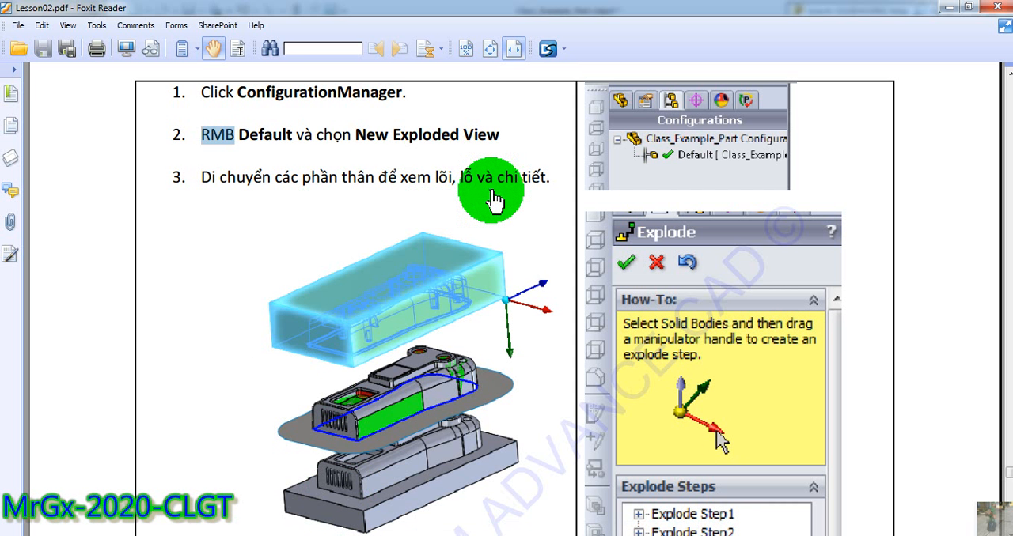
scroll(510, 418, "up", 3)
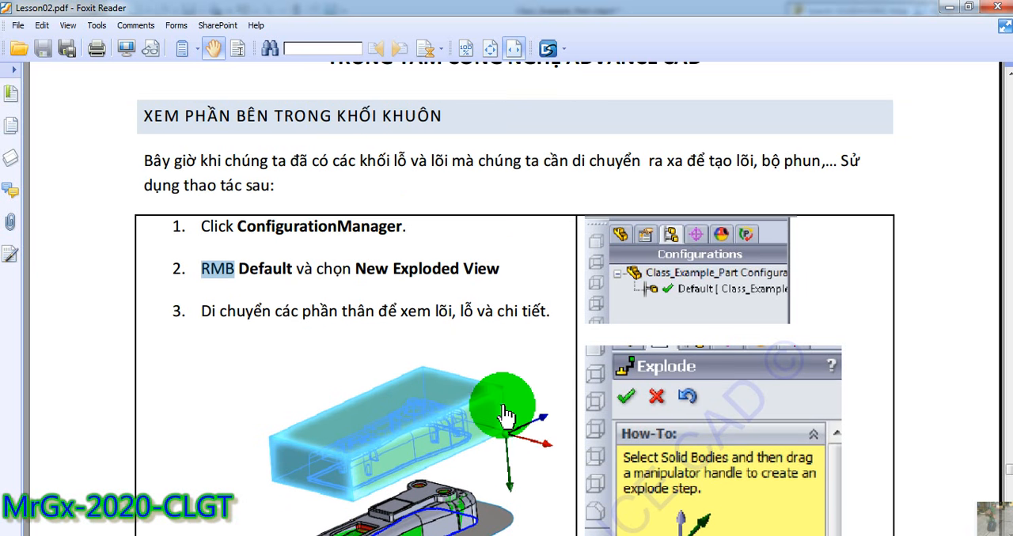
scroll(515, 339, "down", 7)
scroll(484, 400, "down", 1)
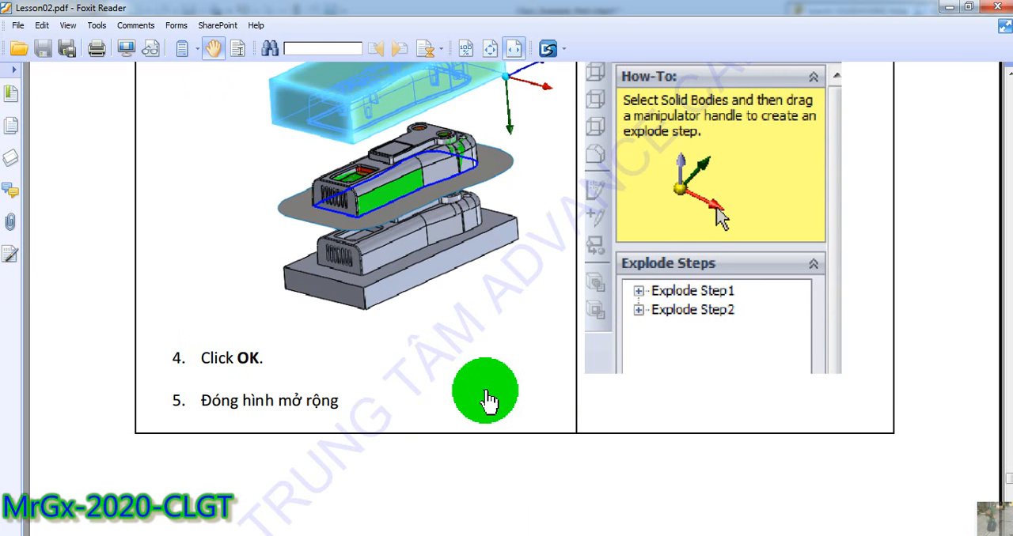
scroll(484, 400, "up", 2)
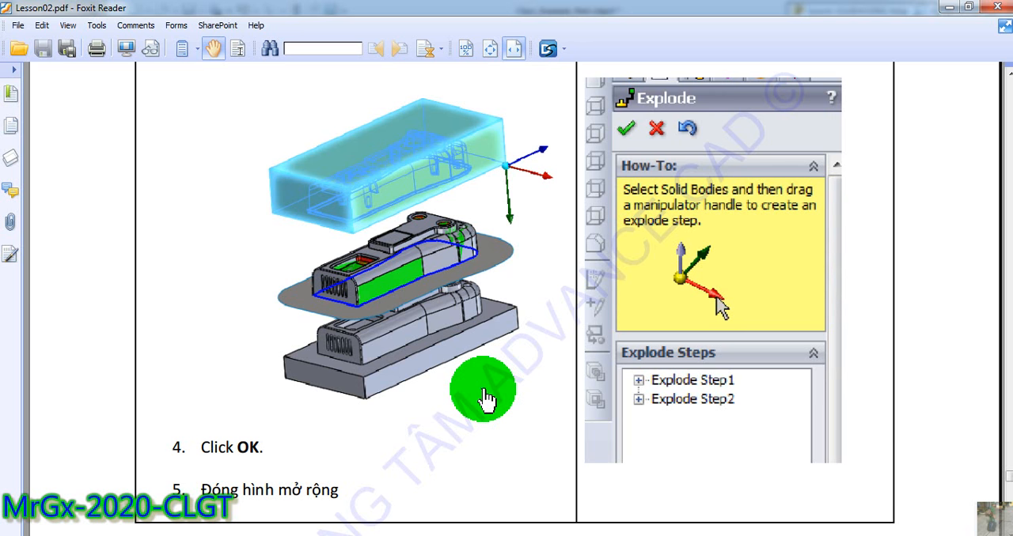
scroll(484, 400, "down", 12)
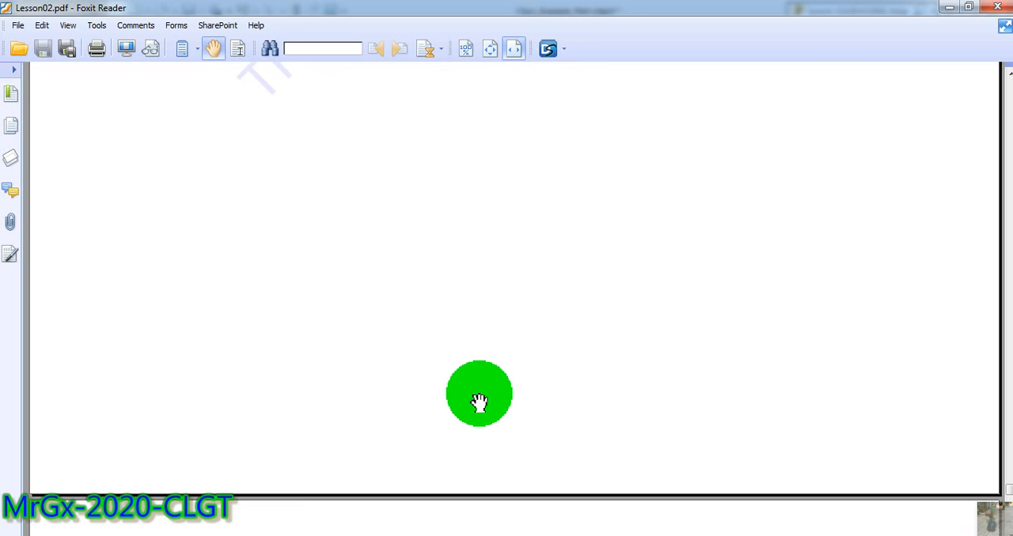
Read the lesson page on side cores, lifters, inserts, core pins and ejector pins, declining the connection to the linked website.
scroll(477, 399, "down", 2)
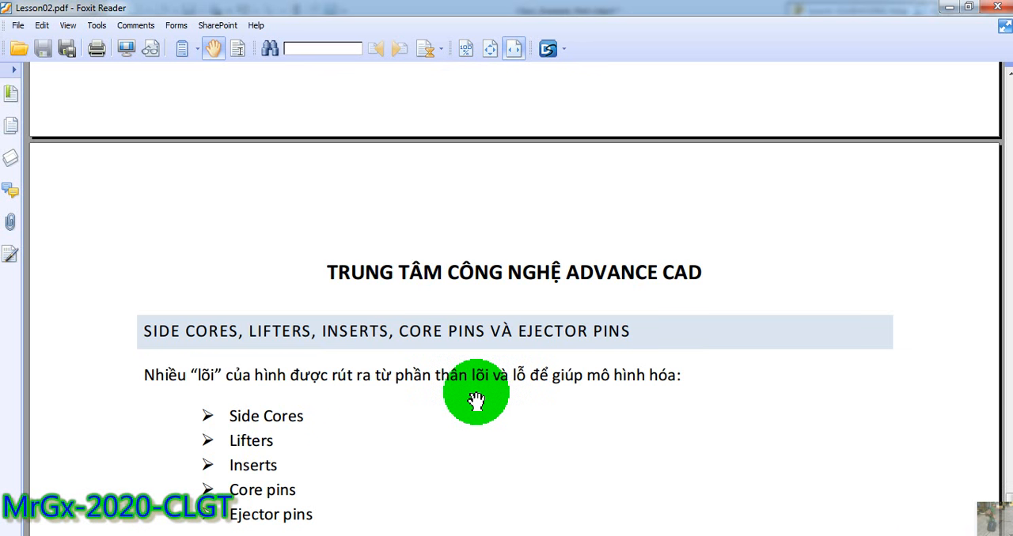
scroll(476, 400, "down", 4)
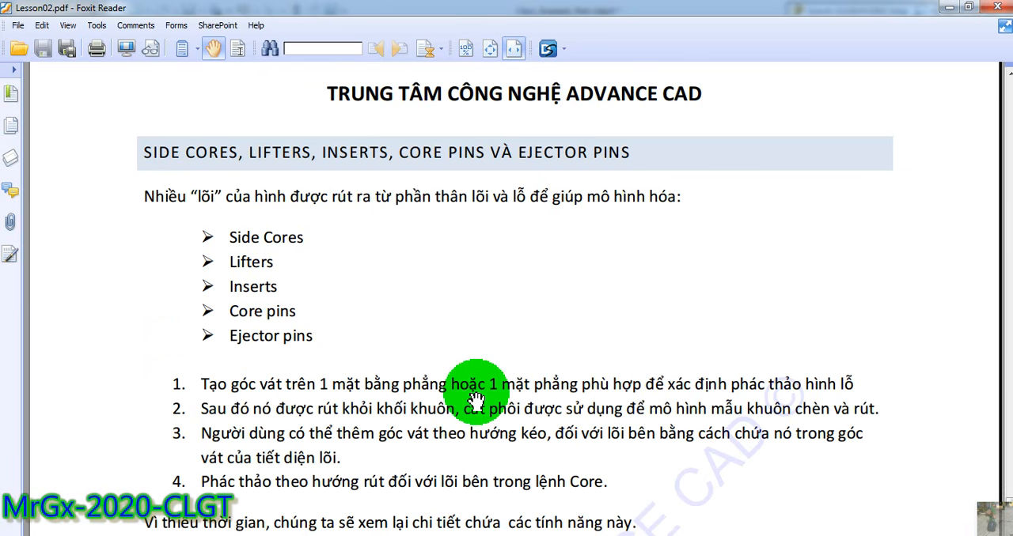
scroll(475, 402, "down", 16)
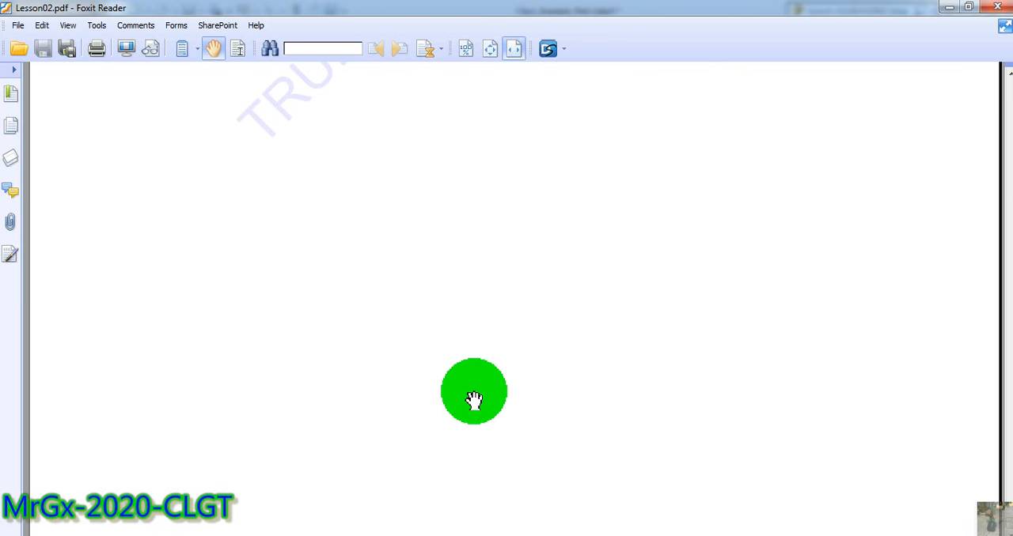
scroll(471, 396, "up", 16)
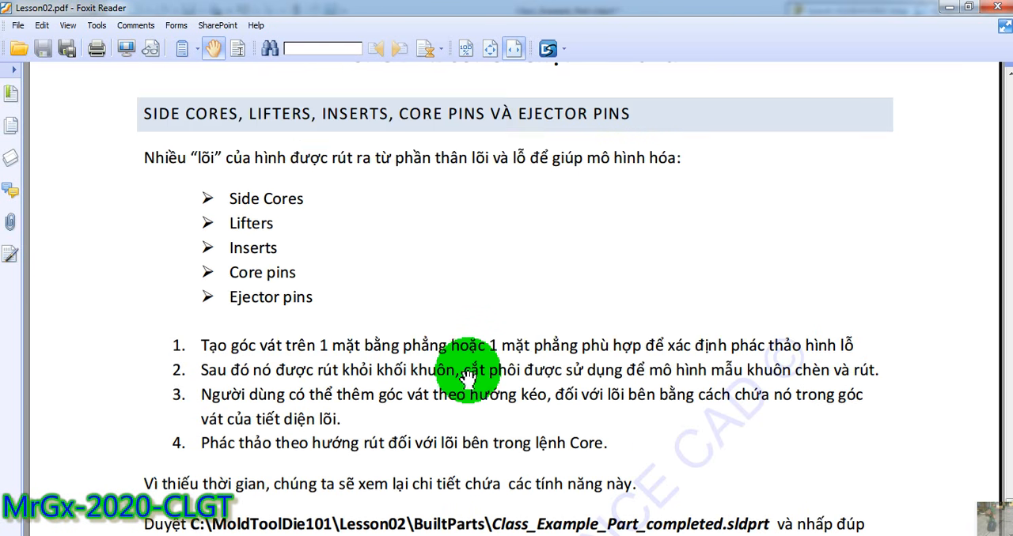
scroll(472, 379, "up", 3)
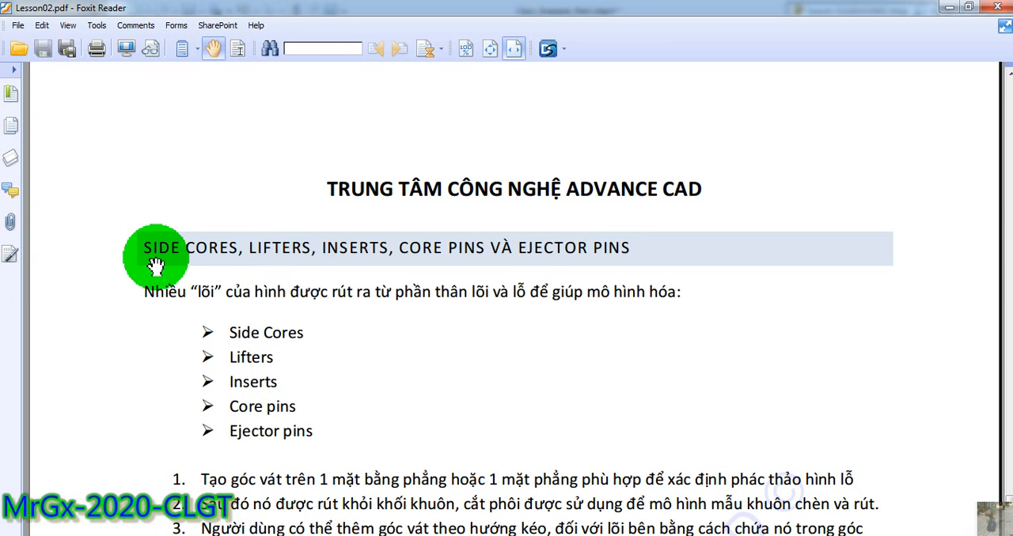
scroll(433, 166, "up", 3)
scroll(170, 403, "down", 3)
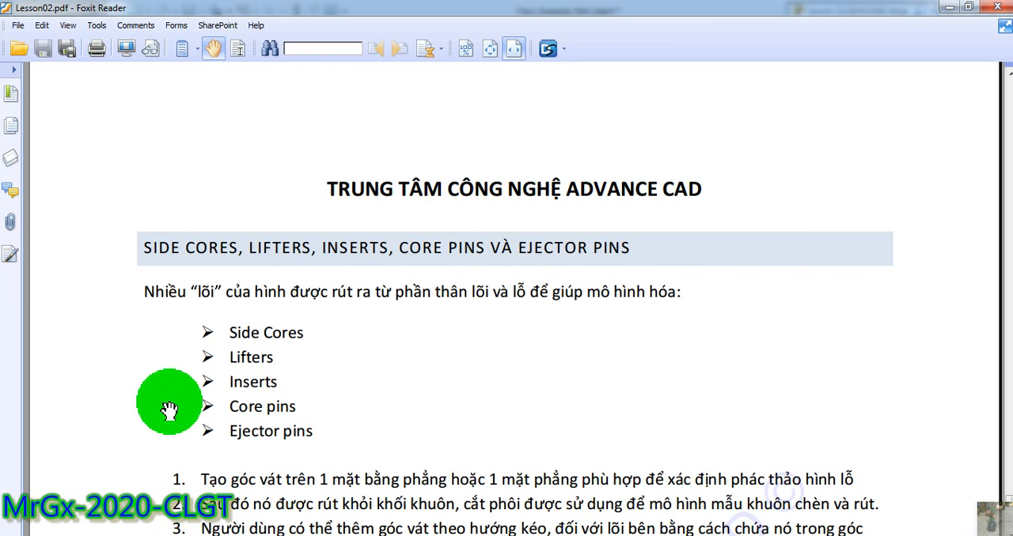
left_click_drag(412, 296, 635, 294)
mouse_move(219, 330)
left_mouse_down()
mouse_move(287, 321)
mouse_move(265, 306)
mouse_move(230, 321)
left_mouse_up()
scroll(251, 384, "down", 2)
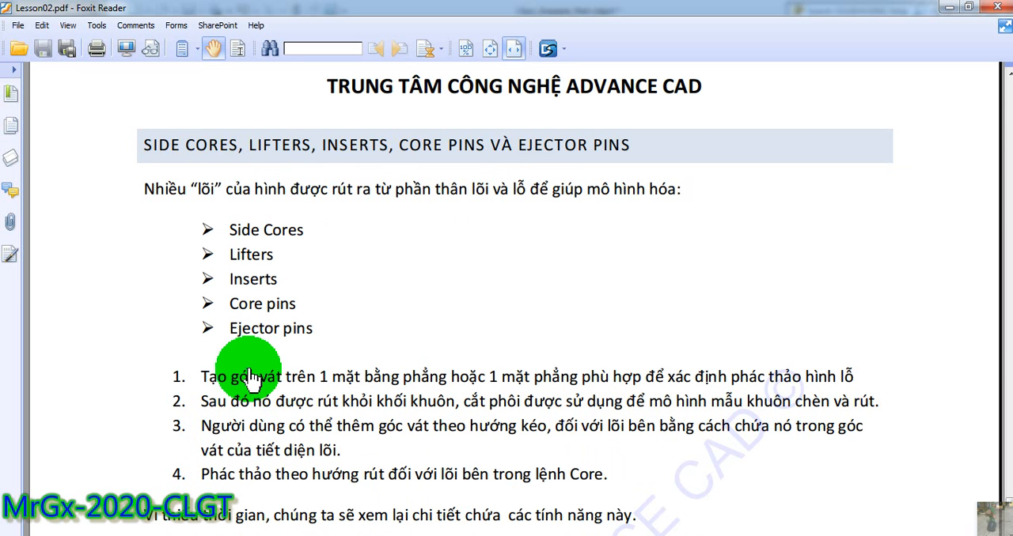
left_click(237, 369)
key("alt+Tab")
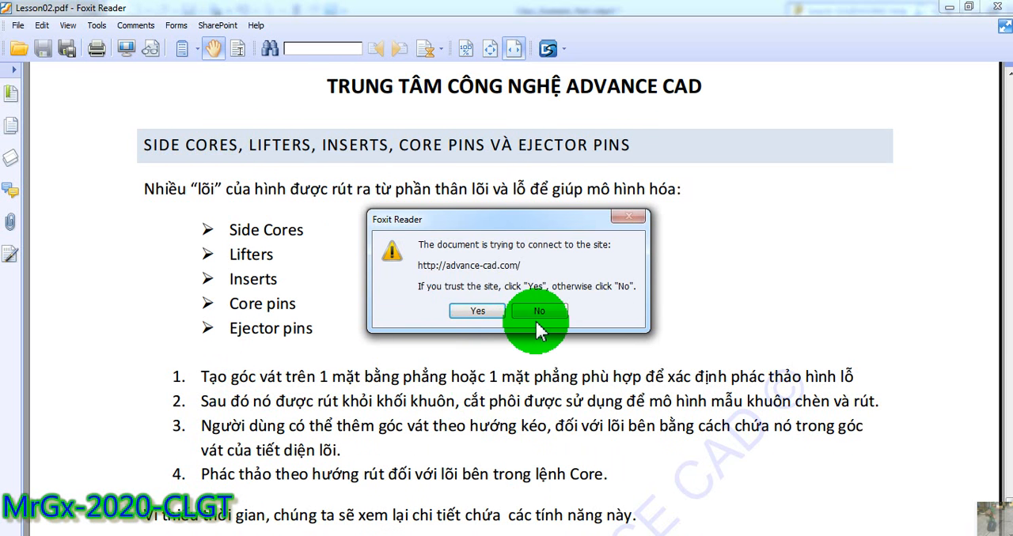
left_click(546, 311)
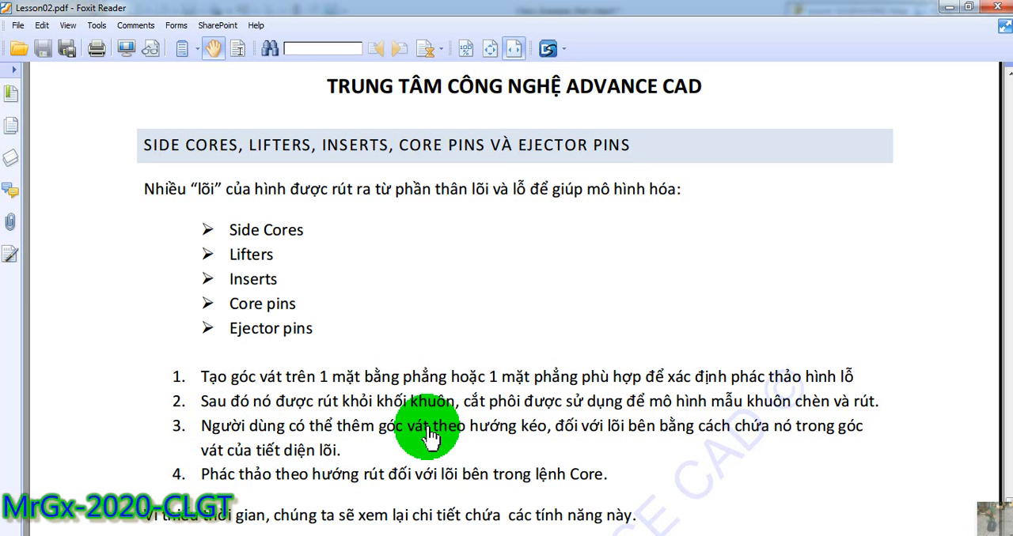
scroll(546, 429, "down", 3)
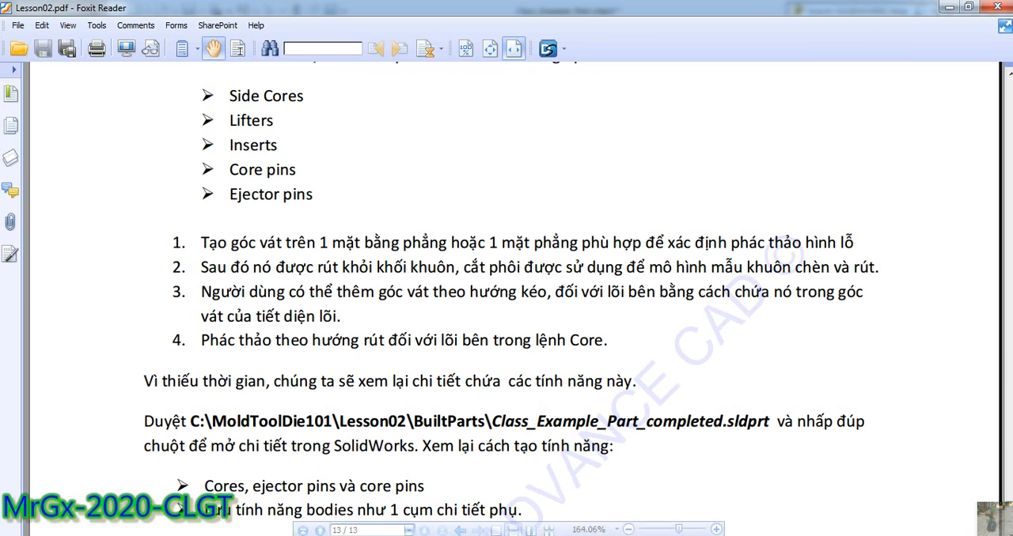
Switch to SOLIDWORKS and move the part body out sideways along the X axis as the third explode step.
key("alt+Tab")
middle_click_drag(407, 333, 490, 336)
scroll(538, 355, "down", 2)
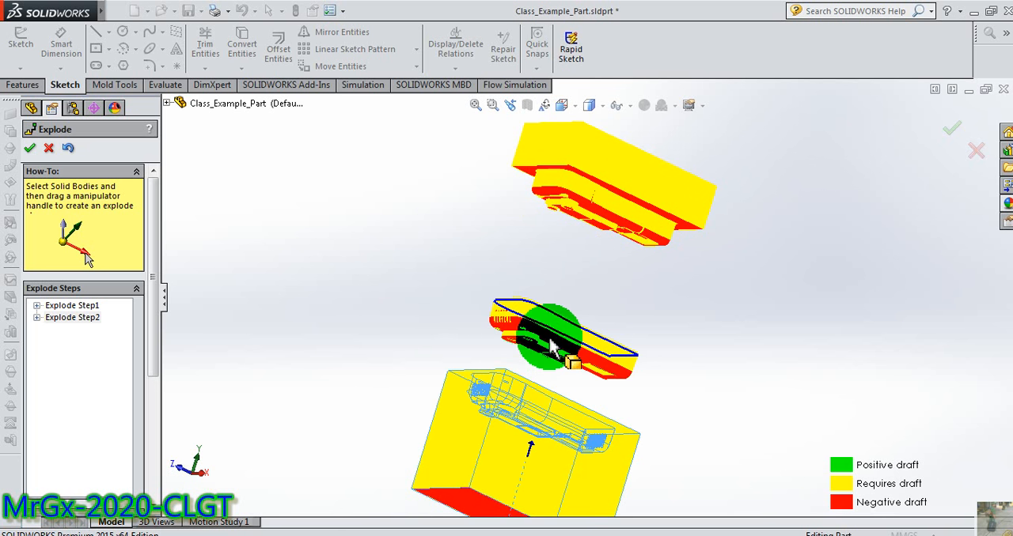
left_click(529, 321)
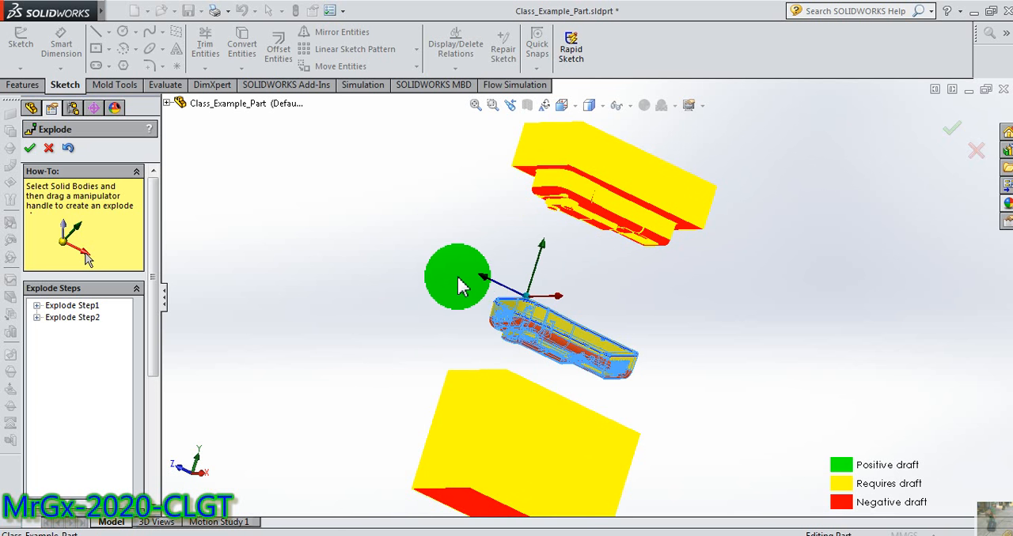
middle_click_drag(459, 283, 630, 378)
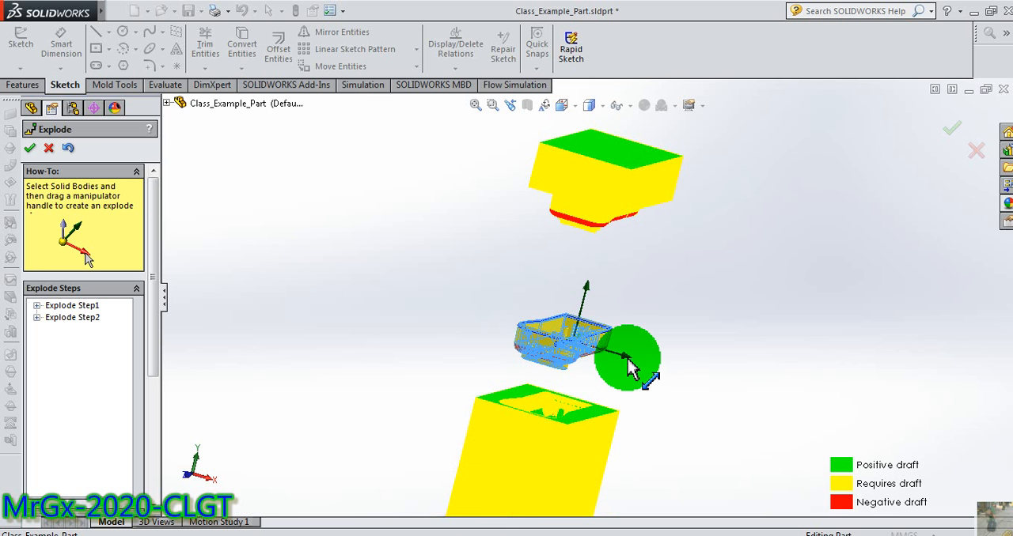
left_click_drag(639, 371, 751, 372)
left_click(480, 307)
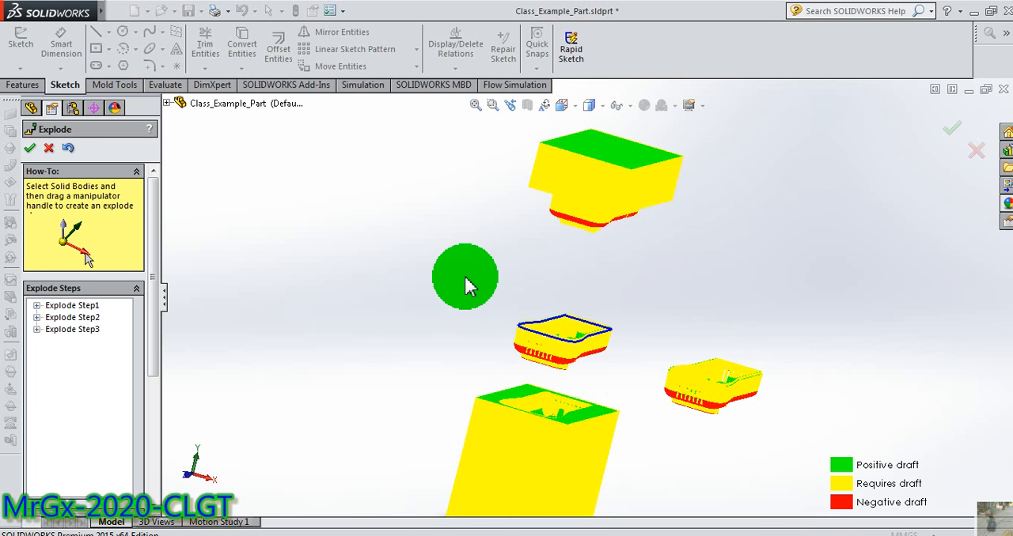
Move the upper core block sideways in the positive X direction as the fourth explode step.
middle_click_drag(467, 286, 580, 222)
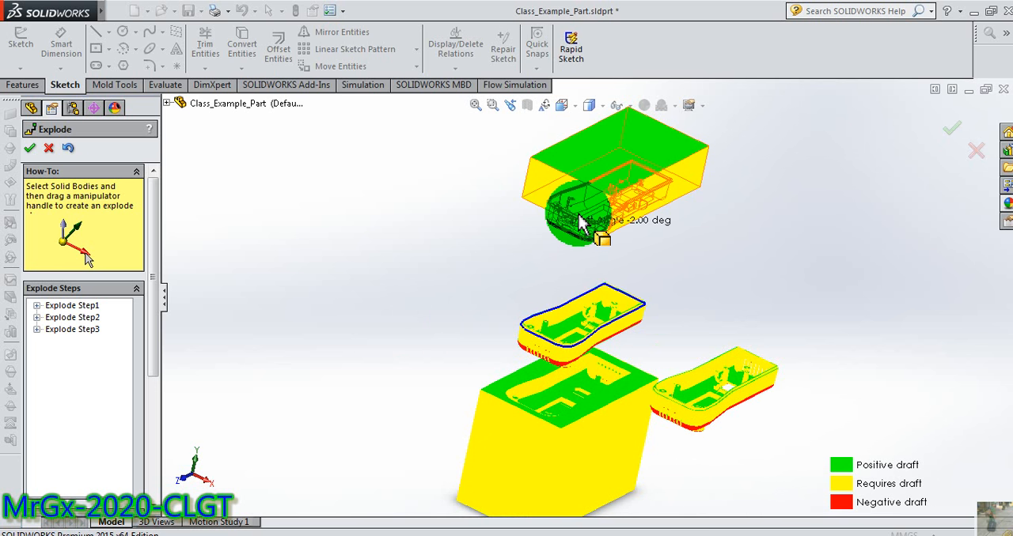
left_click(581, 210)
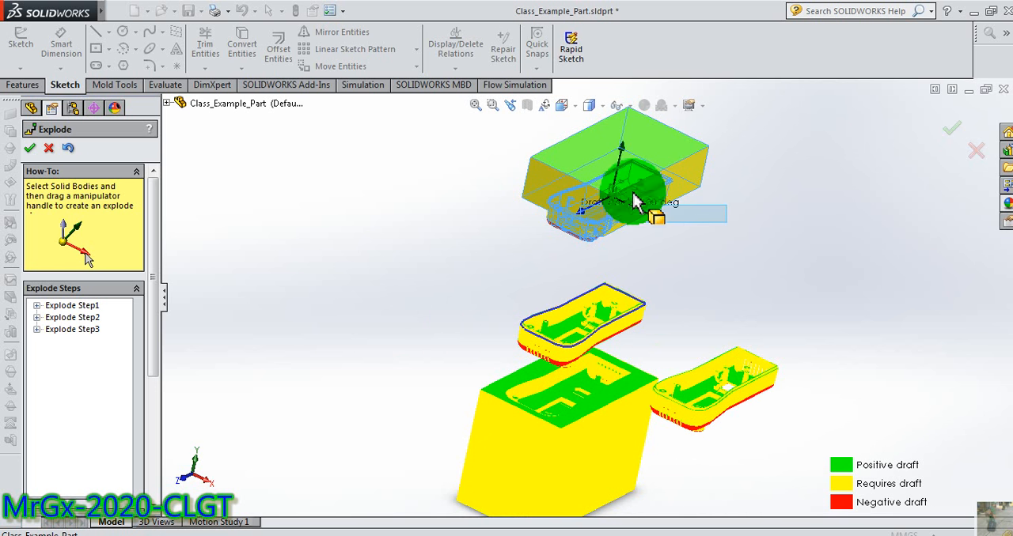
middle_click_drag(576, 156, 626, 160)
left_click(580, 156)
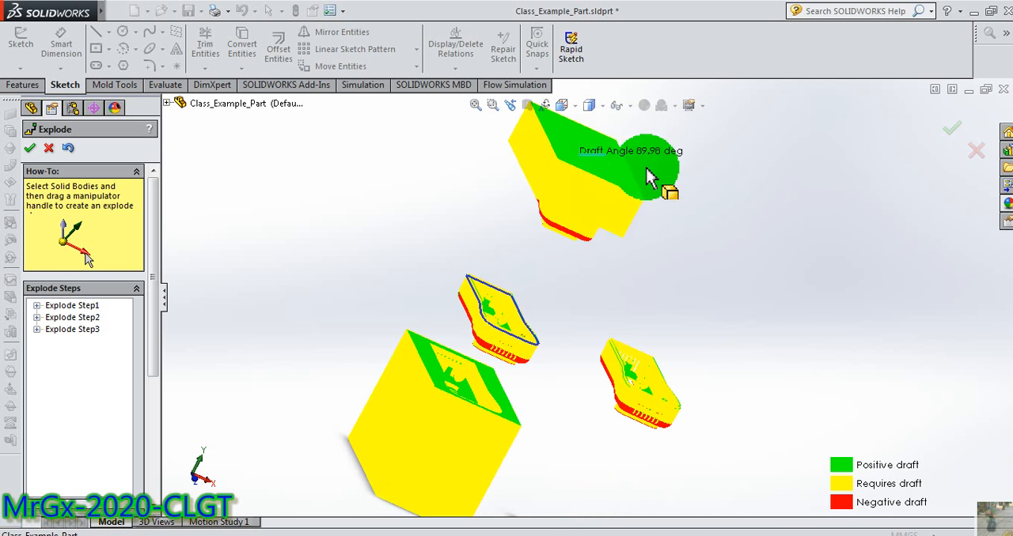
left_click(556, 194)
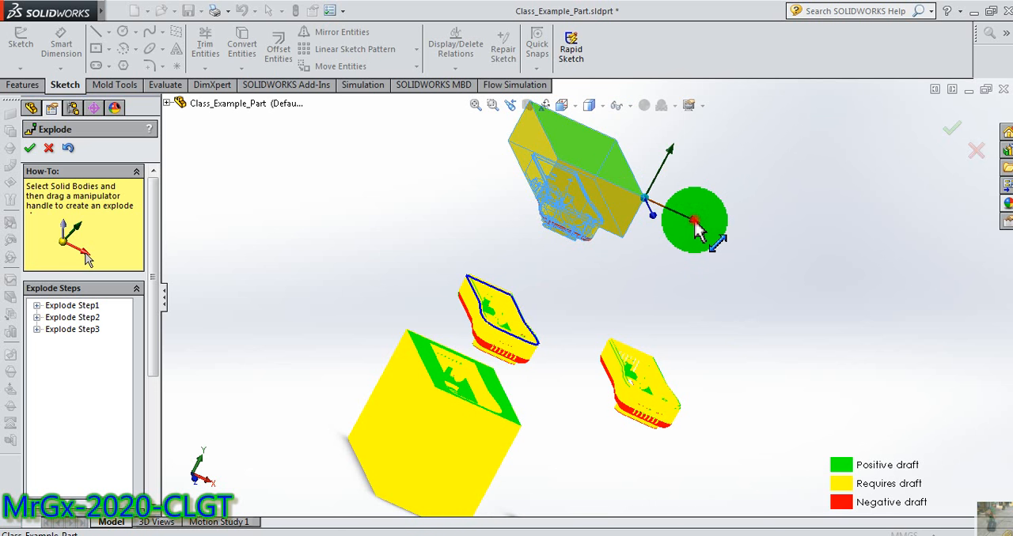
left_click_drag(695, 229, 378, 240)
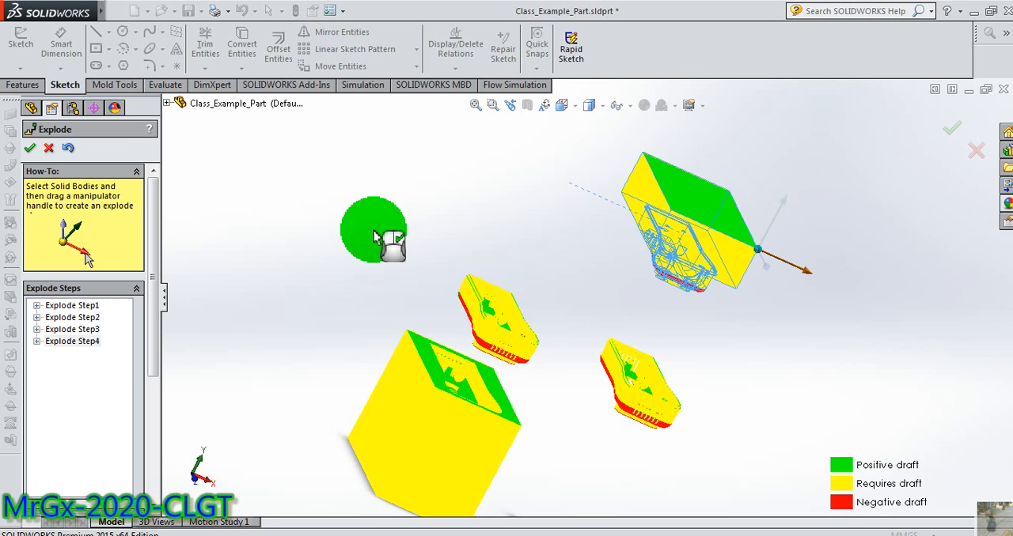
Examine the separated core, cavity and part bodies up close and from several angles, and cancel the exploded view.
middle_click_drag(377, 240, 482, 420)
scroll(664, 374, "down", 6)
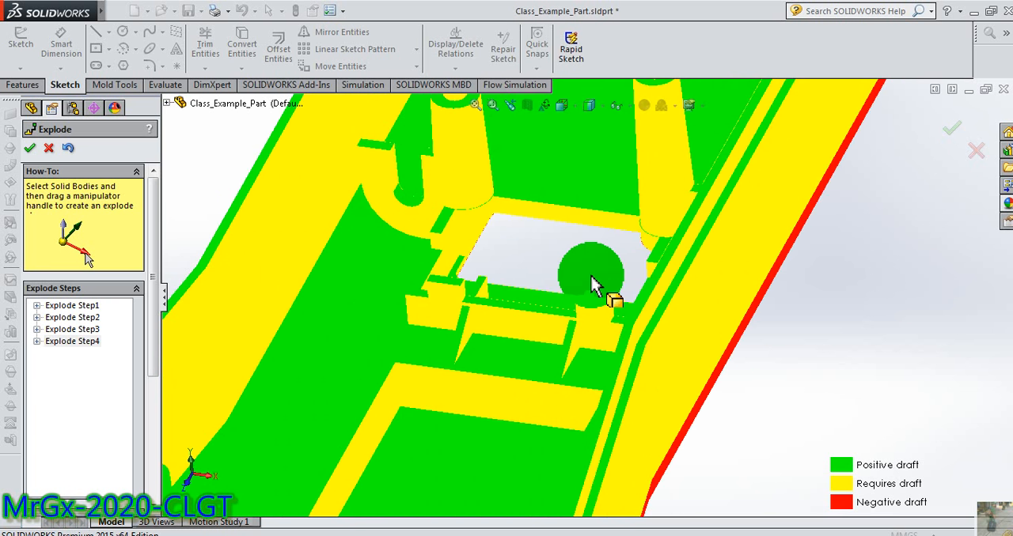
middle_click_drag(592, 285, 580, 316)
scroll(593, 305, "up", 5)
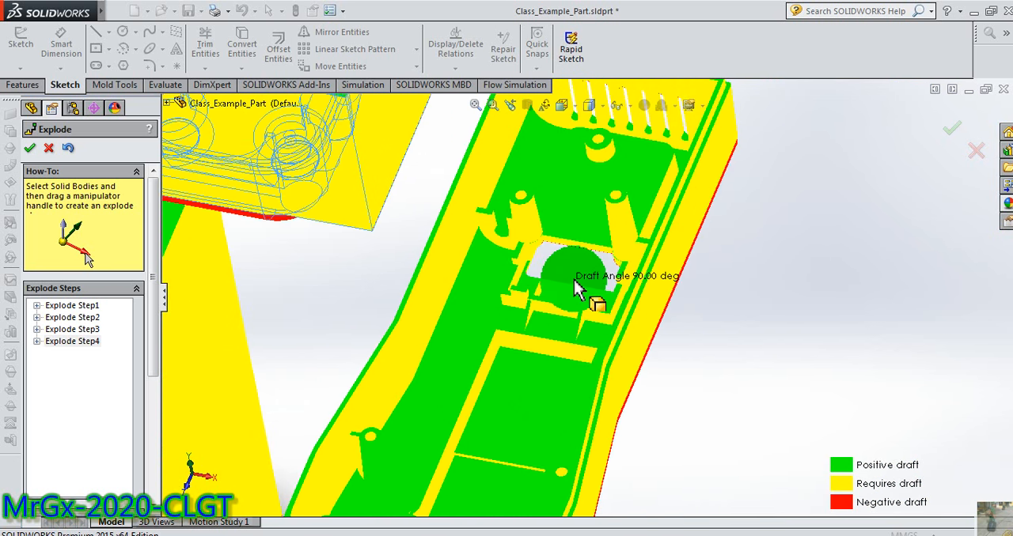
scroll(574, 281, "up", 5)
middle_click_drag(400, 289, 541, 421)
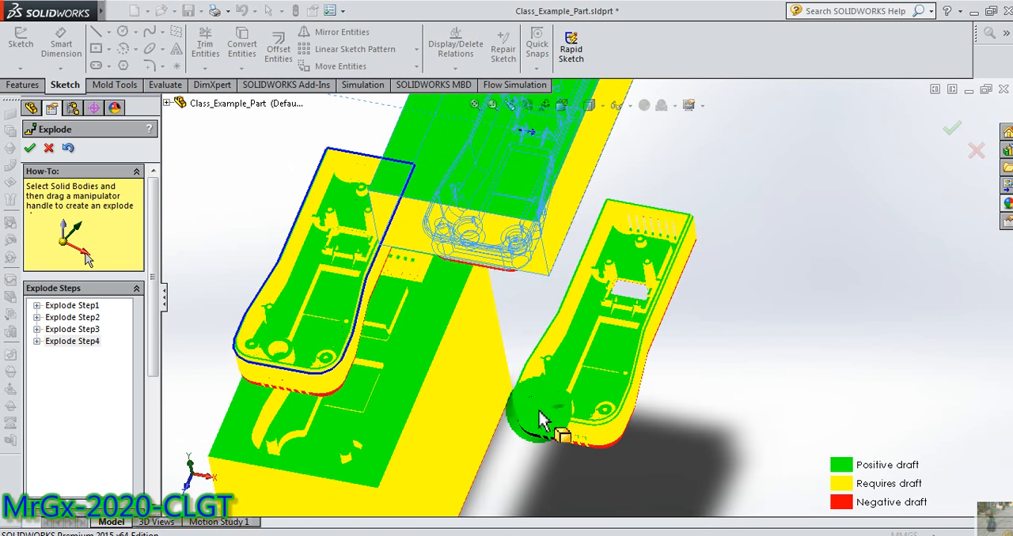
middle_click_drag(521, 459, 515, 428)
scroll(421, 305, "down", 3)
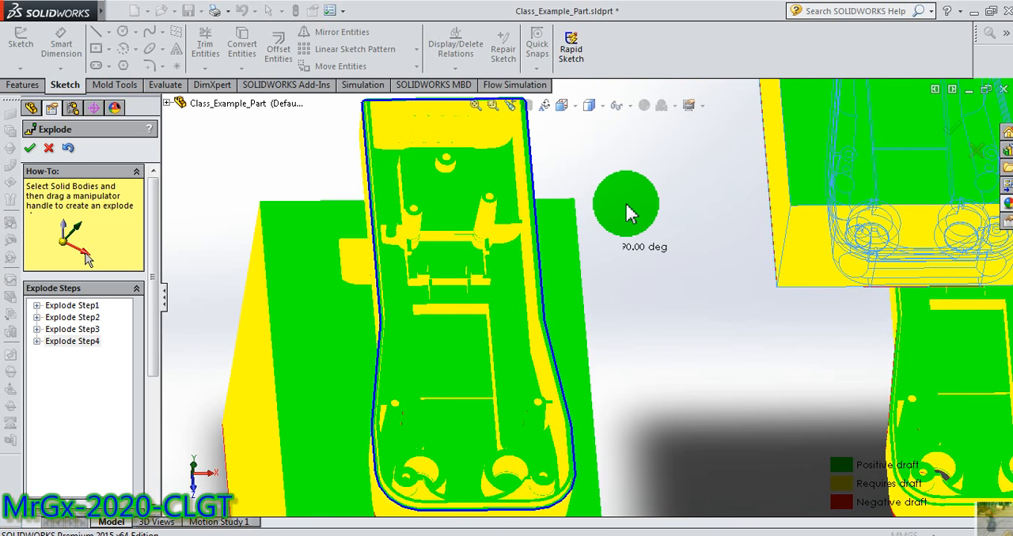
mouse_move(629, 214)
middle_mouse_down()
mouse_move(730, 152)
mouse_move(653, 208)
mouse_move(120, 120)
middle_mouse_up()
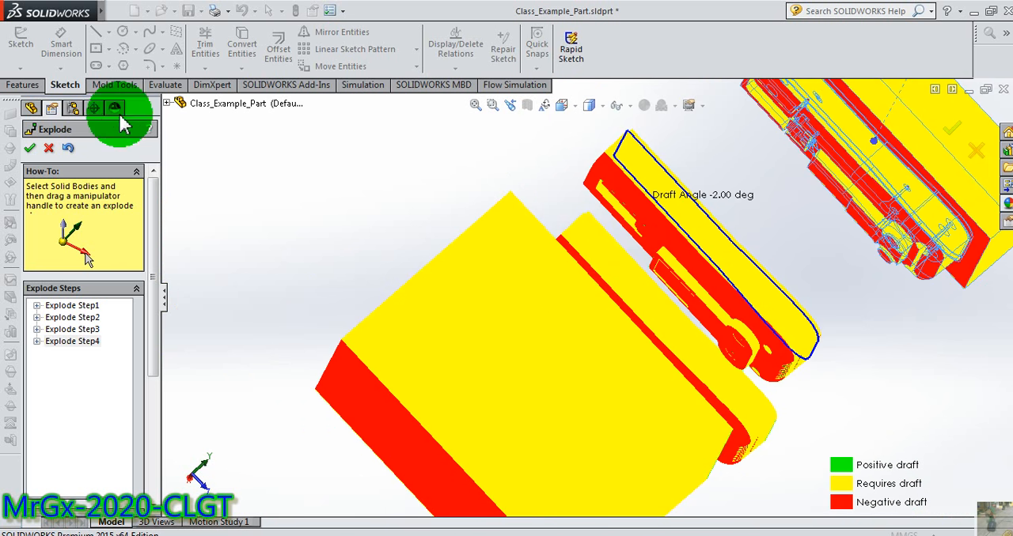
left_click(48, 148)
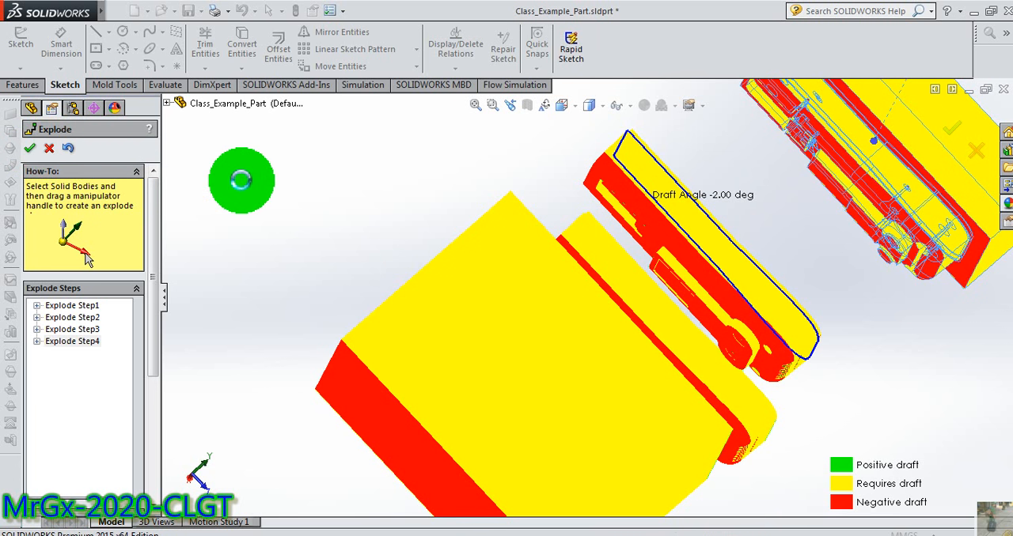
middle_click_drag(299, 202, 77, 152)
left_click(32, 109)
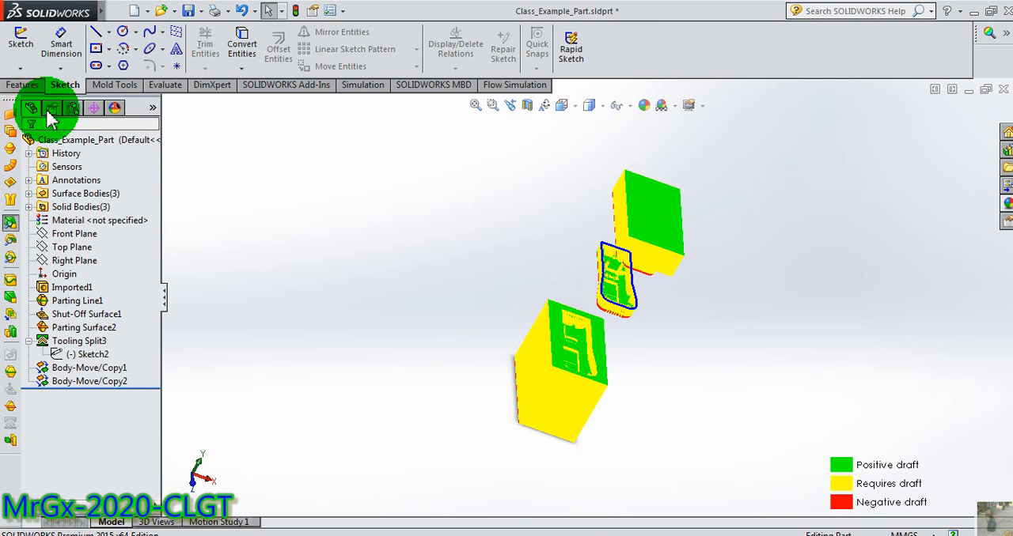
left_click(50, 109)
left_click(94, 109)
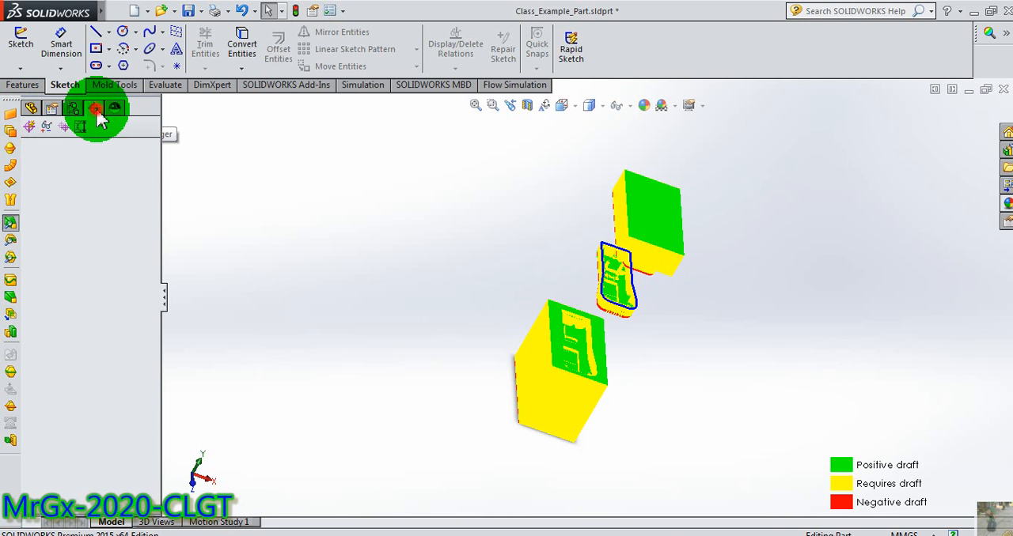
left_click(29, 109)
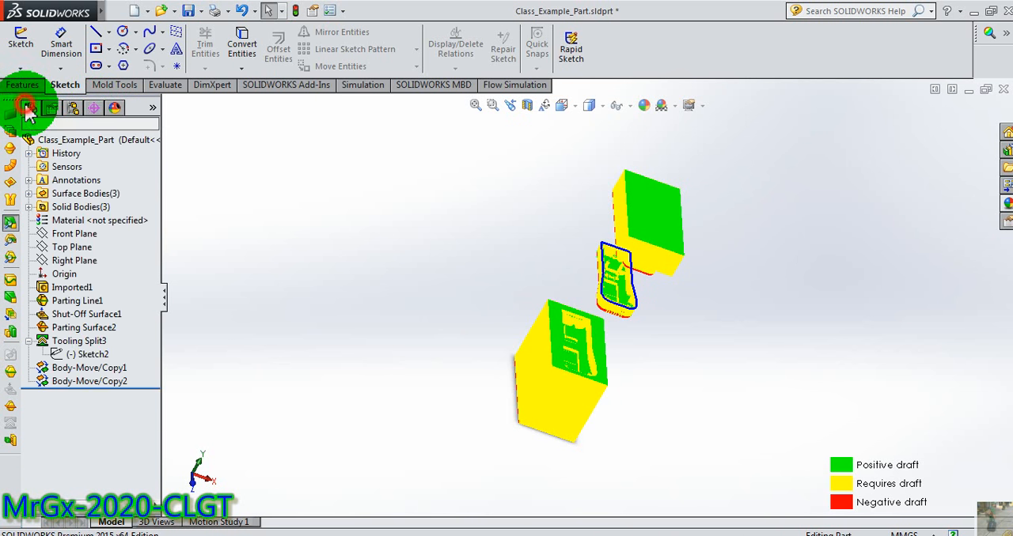
left_click(754, 450)
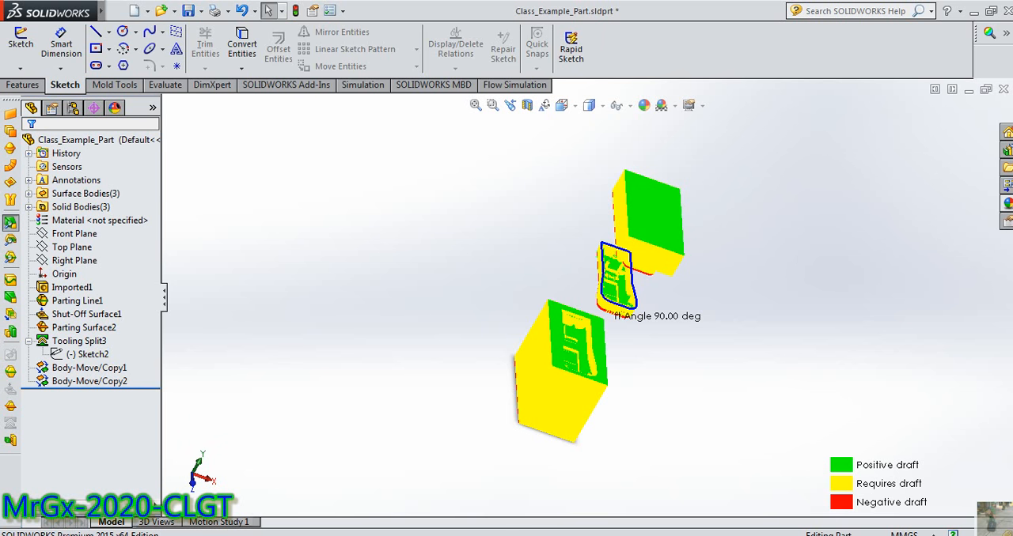
left_click(862, 535)
left_click(839, 484)
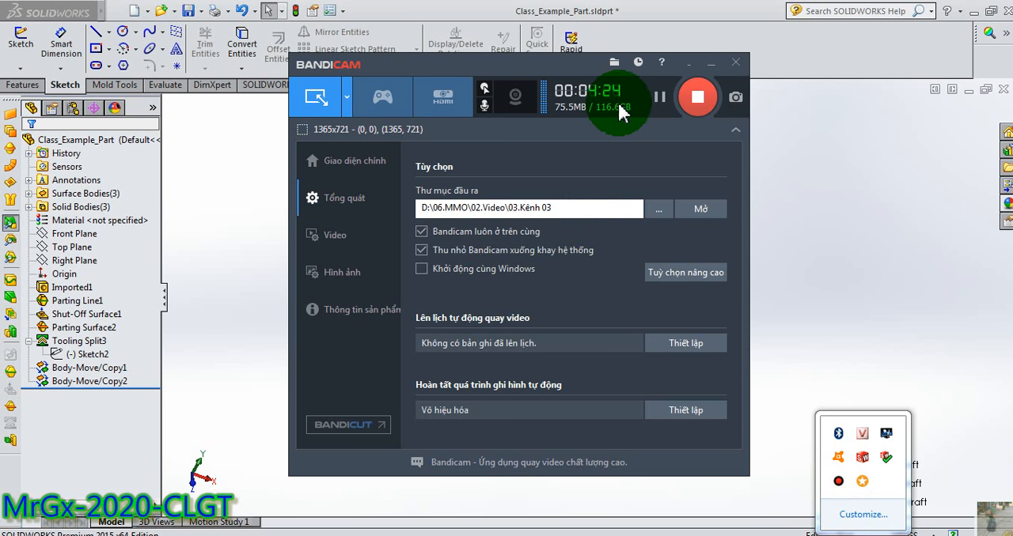
left_click(685, 63)
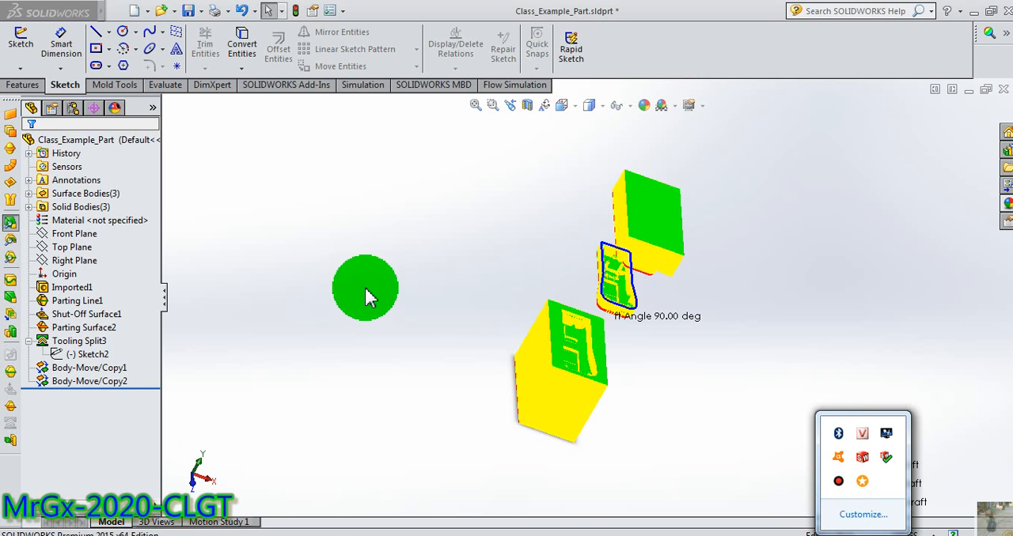
left_click(396, 367)
Edit the Body-Move/Copy1 feature to shift the upper mold block about 115.52 mm in the positive X direction.
left_click(94, 393)
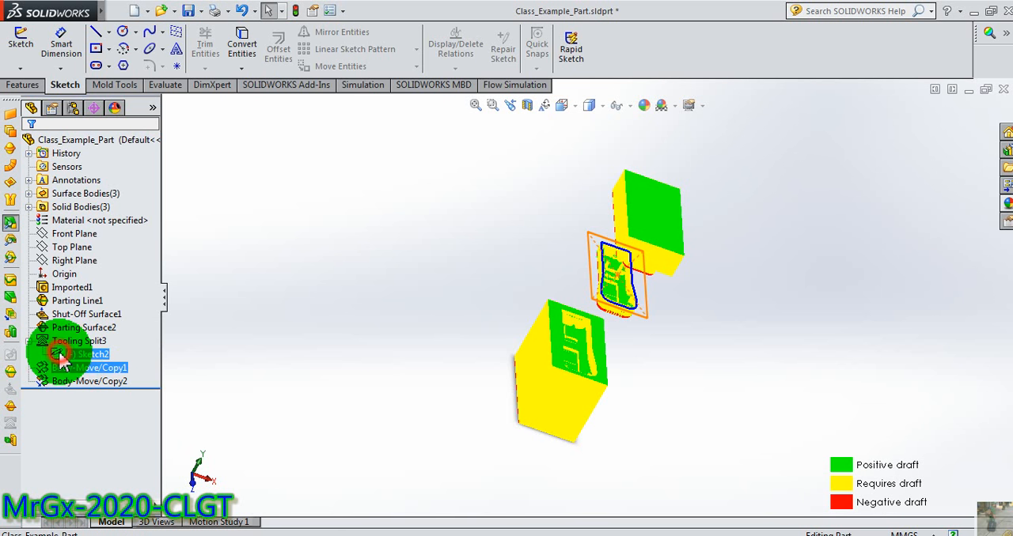
middle_click_drag(377, 312, 331, 311)
left_click(95, 367)
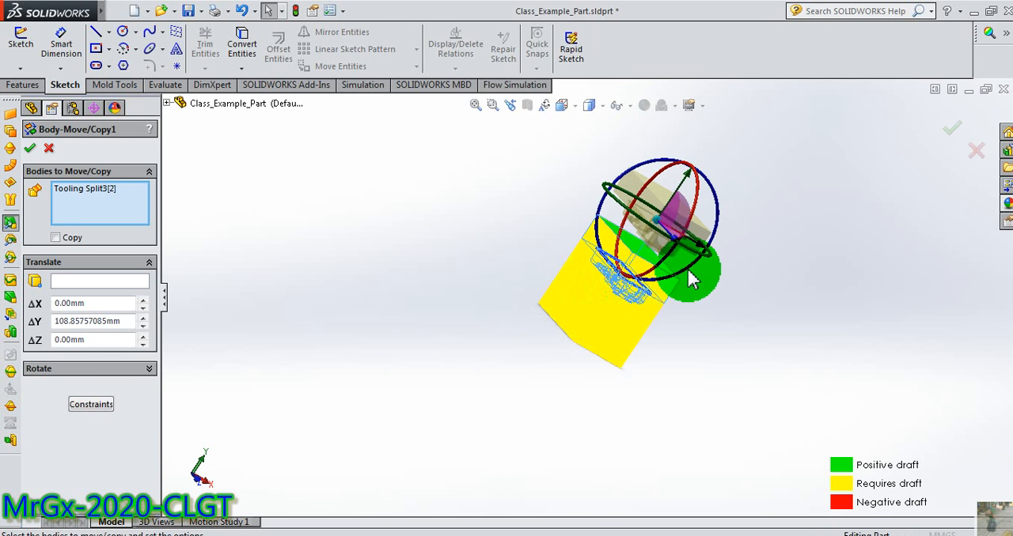
scroll(688, 267, "down", 3)
left_click_drag(688, 273, 761, 287)
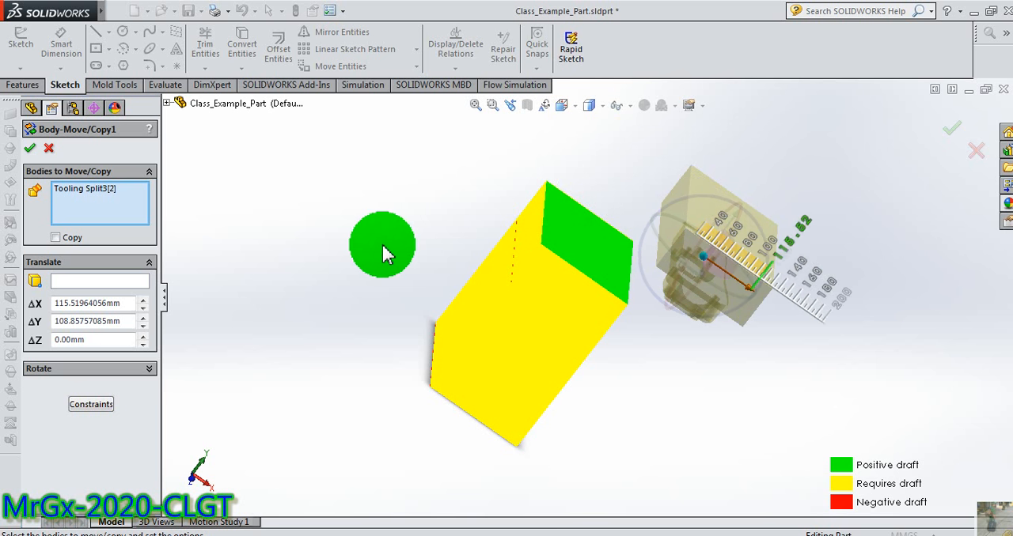
left_click(31, 150)
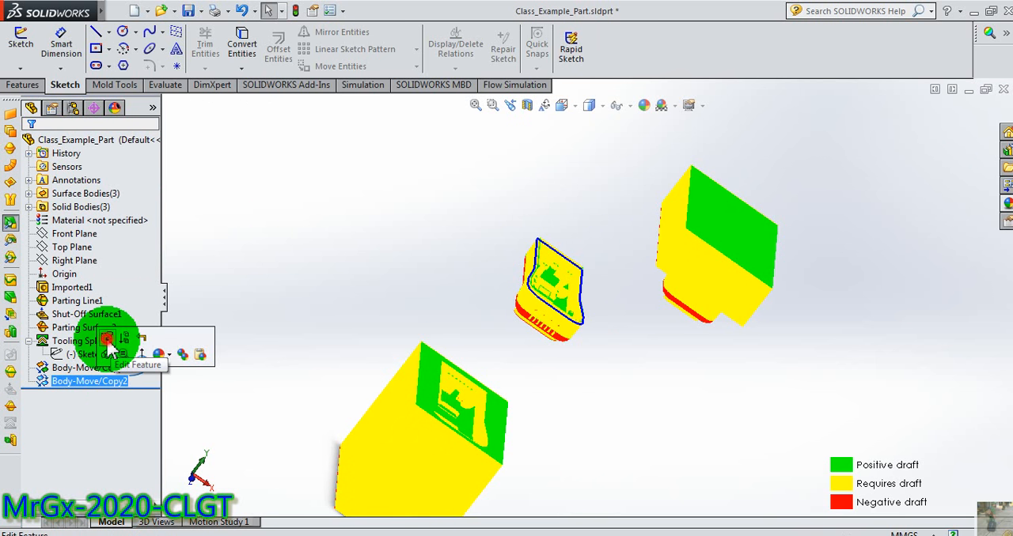
Edit the Body-Move/Copy2 feature to shift the lower mold block about 153.02 mm in the negative X direction.
left_click(107, 341)
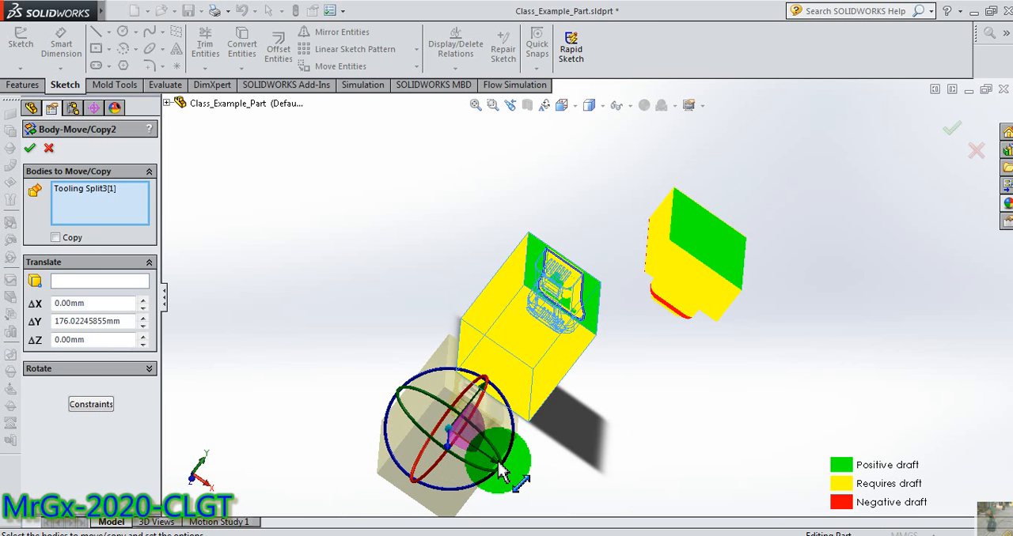
left_click_drag(474, 447, 383, 387)
scroll(395, 352, "up", 5)
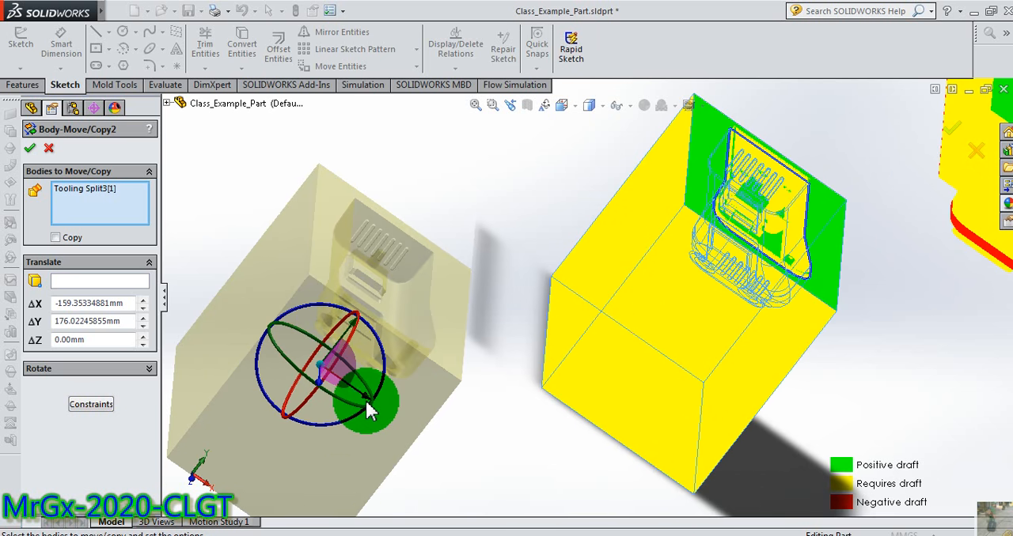
left_click_drag(371, 408, 381, 409)
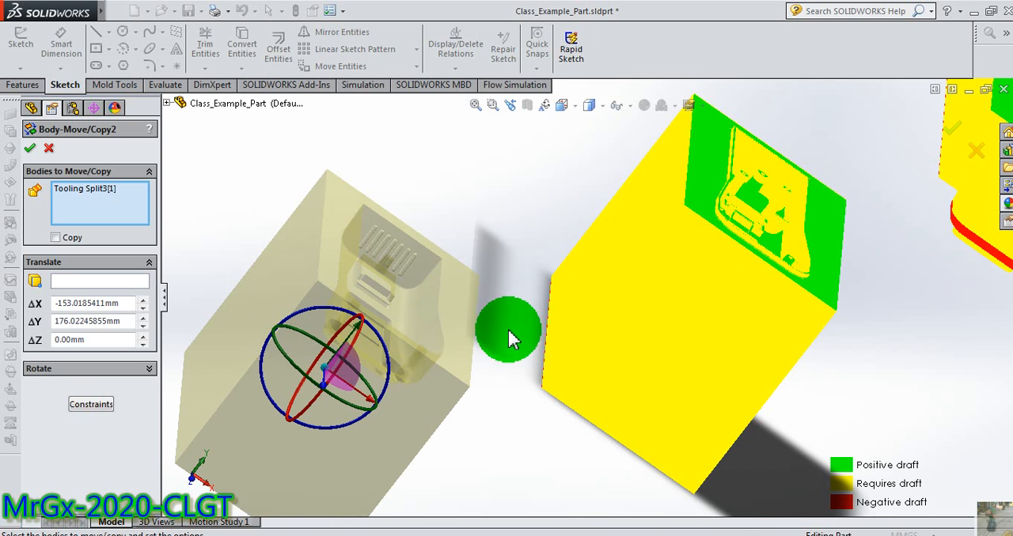
left_click(28, 147)
Examine the mating faces of the part and the two separated mold blocks from several angles.
scroll(522, 238, "up", 5)
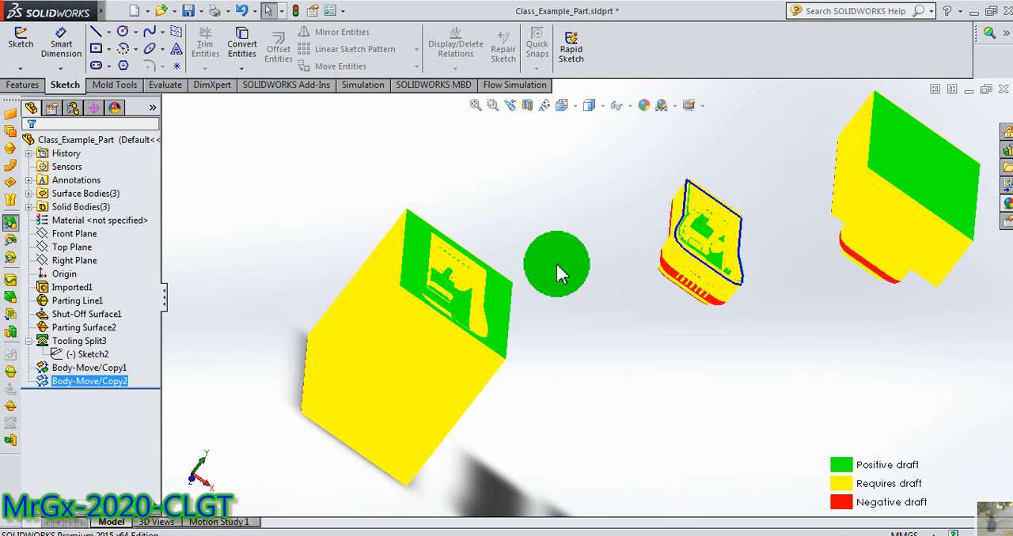
middle_click_drag(648, 341, 654, 313)
scroll(654, 305, "down", 8)
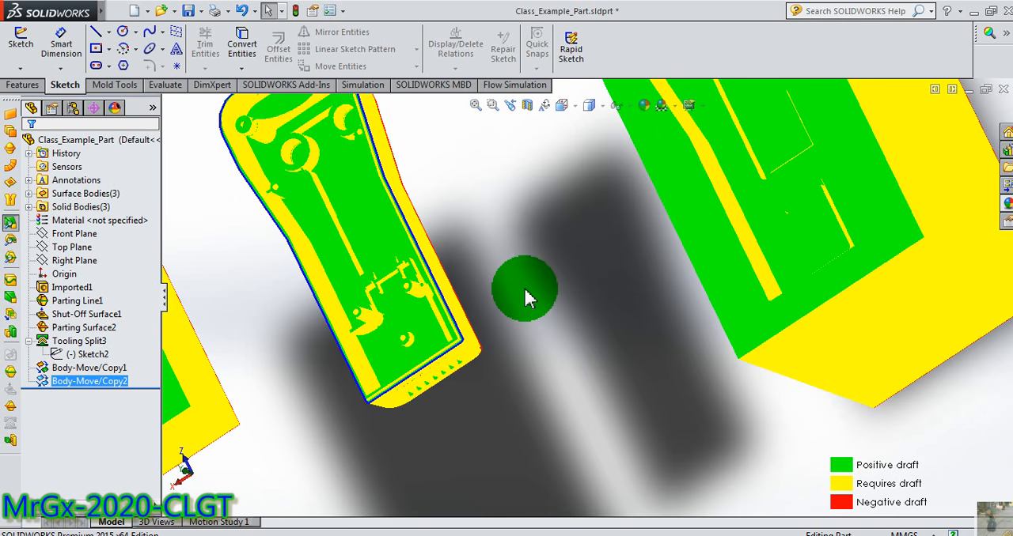
scroll(492, 257, "up", 3)
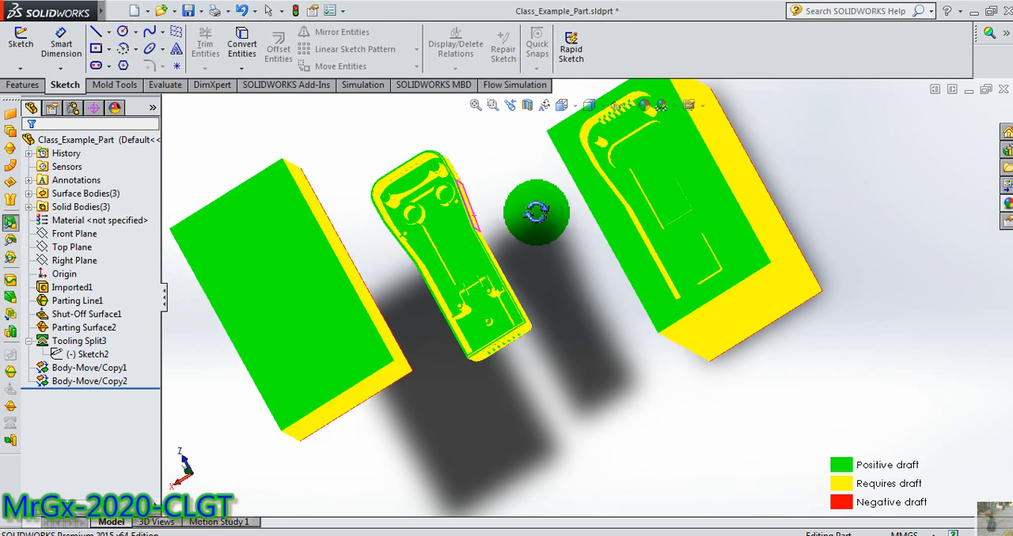